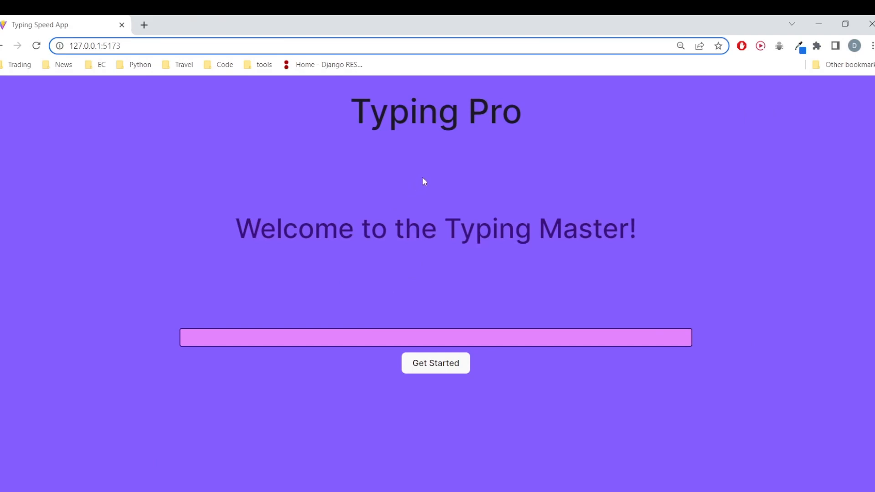
Lower the system volume.
key("XF86AudioLowerVolume")
key("XF86AudioLowerVolume")
key("XF86AudioLowerVolume")
key("XF86AudioLowerVolume")
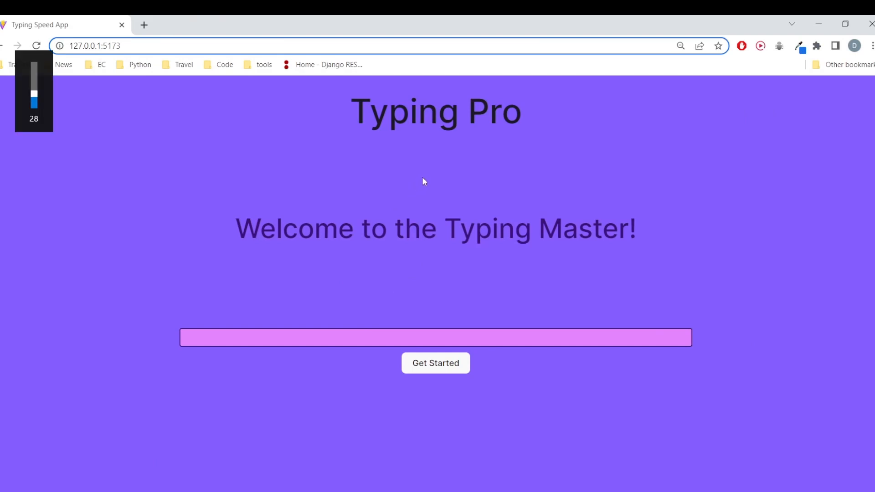
key("XF86AudioLowerVolume")
key("XF86AudioLowerVolume")
Start the timed typing test in Typing Pro and enter "The right way is not always the" as the typed answer.
left_click(440, 367)
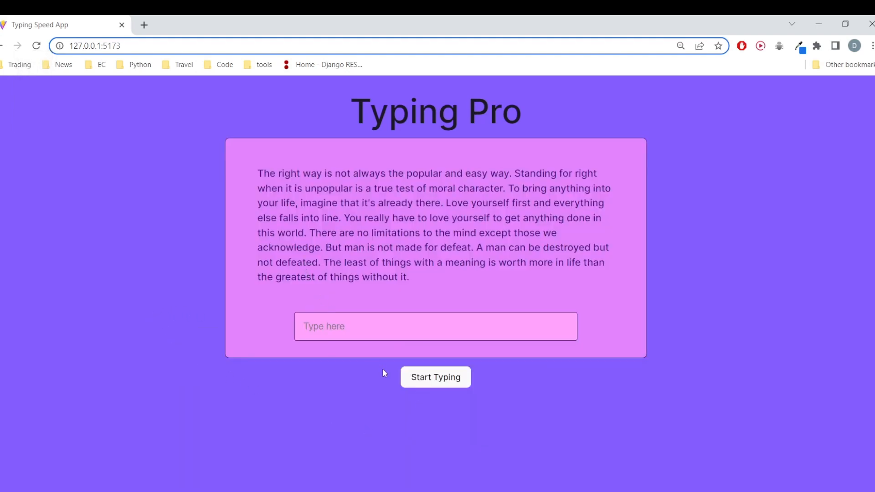
double_click(415, 385)
left_click(385, 360)
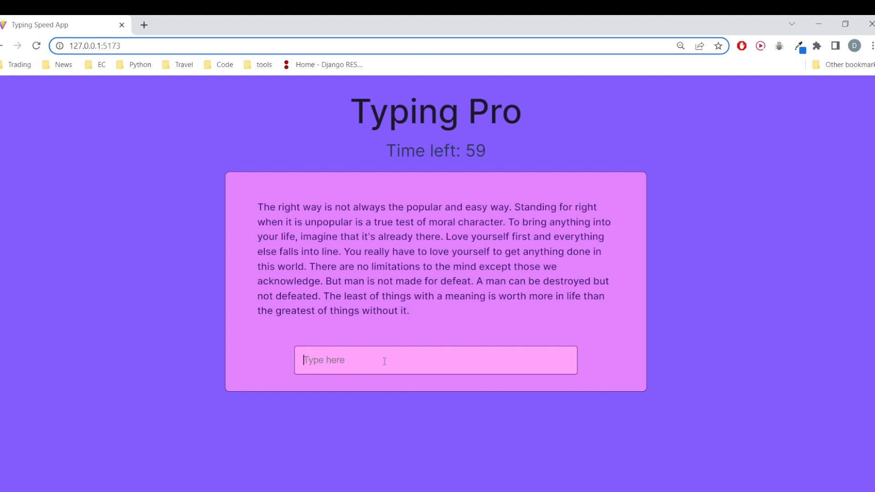
type("The right")
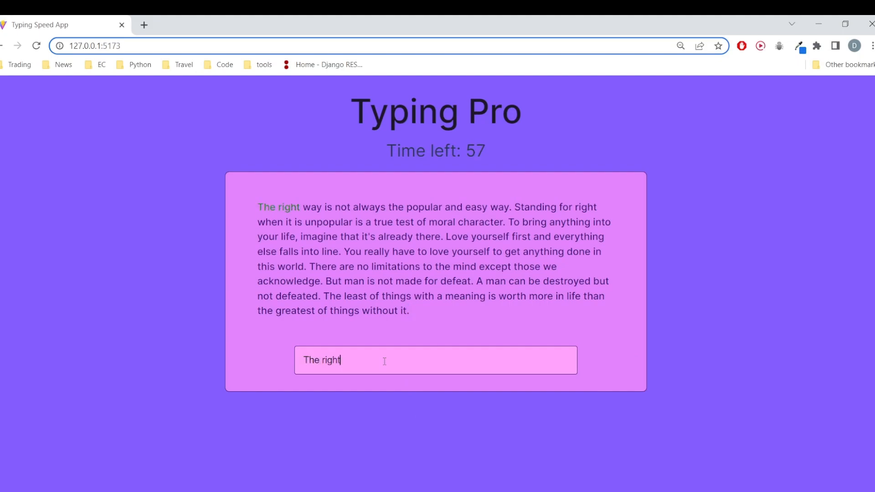
type(" way is not alwa")
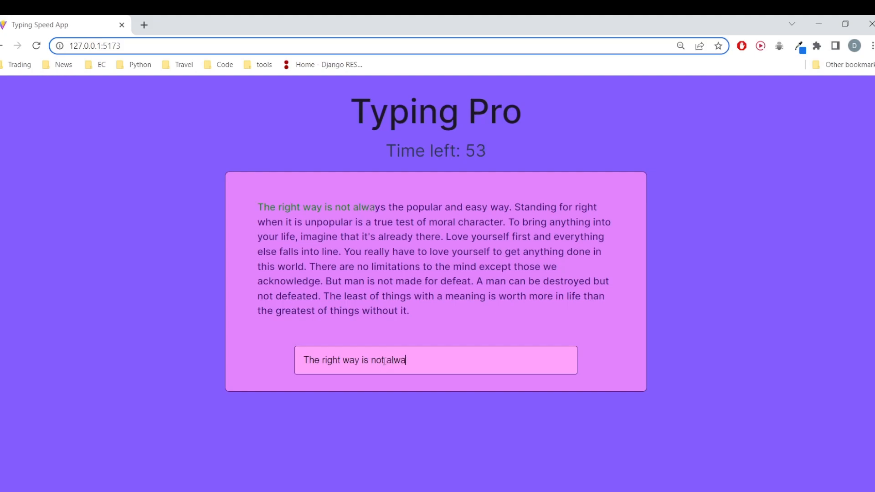
type("ys")
type("the")
Replace the last letter with a wrong "f" and erase the answer text entered so far.
key("BackSpace")
type("f")
key("BackSpace")
key("BackSpace")
key("BackSpace")
key("BackSpace")
key("BackSpace")
key("BackSpace")
key("BackSpace")
key("BackSpace")
key("BackSpace")
key("BackSpace")
key("BackSpace")
key("BackSpace")
key("BackSpace")
key("BackSpace")
key("BackSpace")
key("BackSpace")
key("BackSpace")
key("BackSpace")
key("BackSpace")
key("BackSpace")
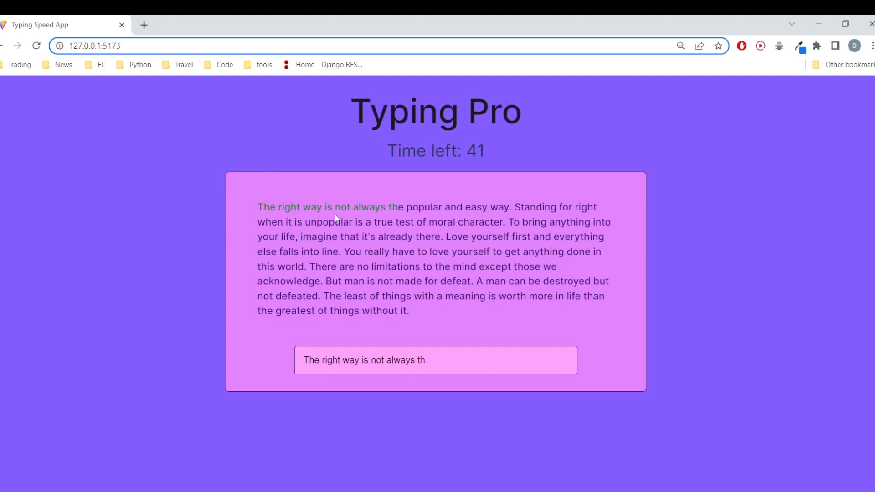
key("BackSpace")
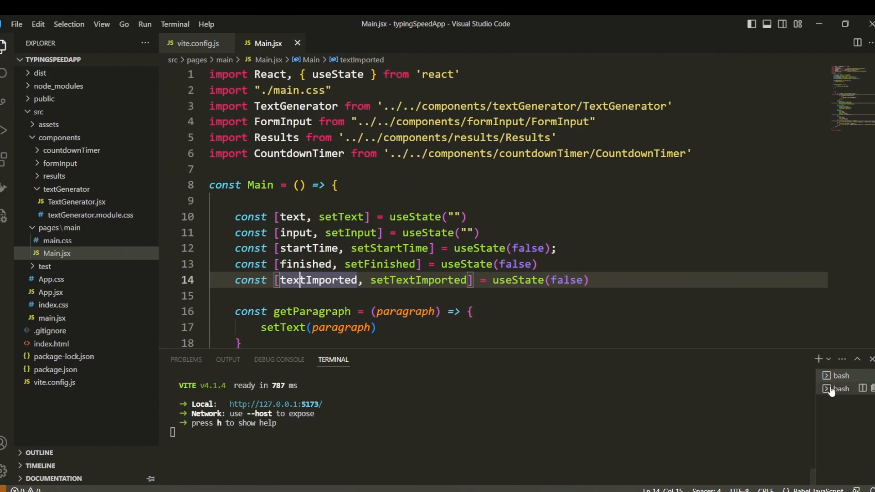
In the second bash terminal of Visual Studio Code, initialize a Git repository in the typingSpeedApp folder and stage all files.
left_click(837, 388)
left_click(508, 431)
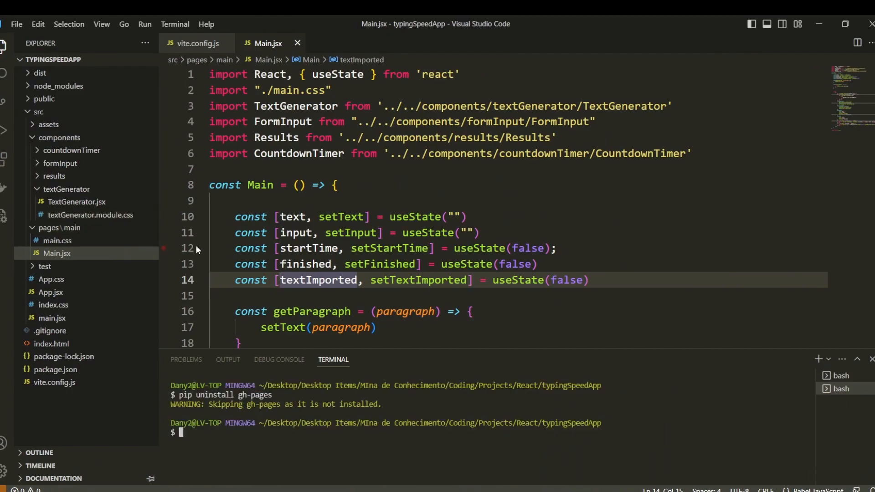
type("git init")
key("Return")
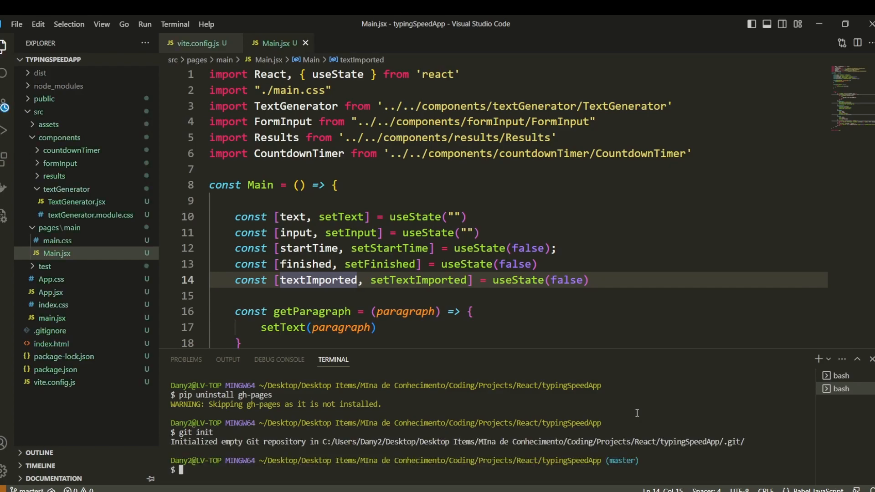
type("git add .")
key("Return")
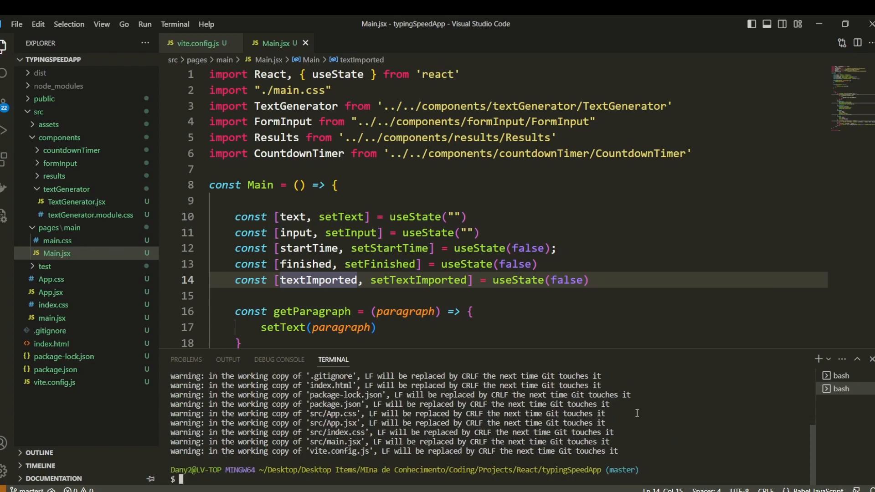
Commit the staged files with the message "deployment commit" and check the Git status.
type("git ")
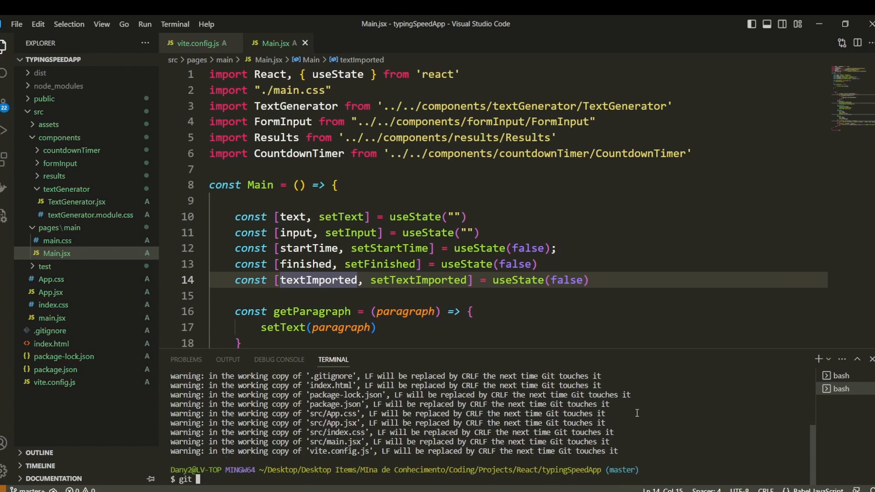
type("commit -m \"deployment comm")
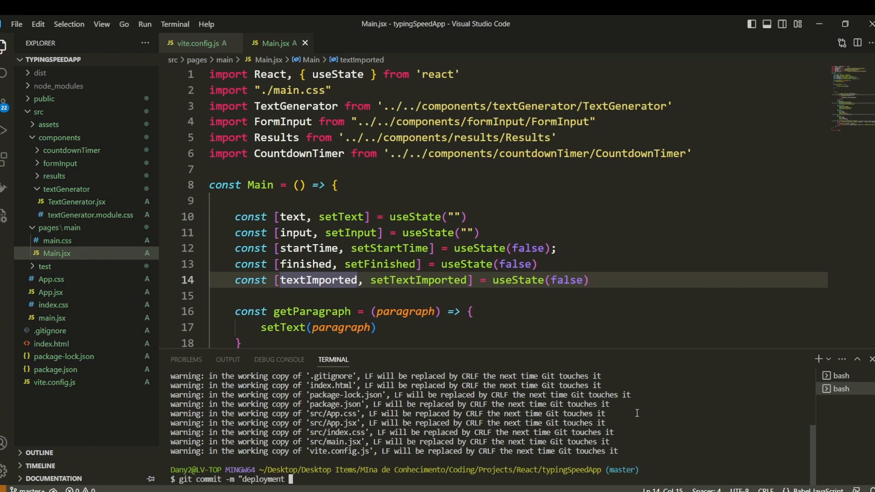
type("it\"")
key("Return")
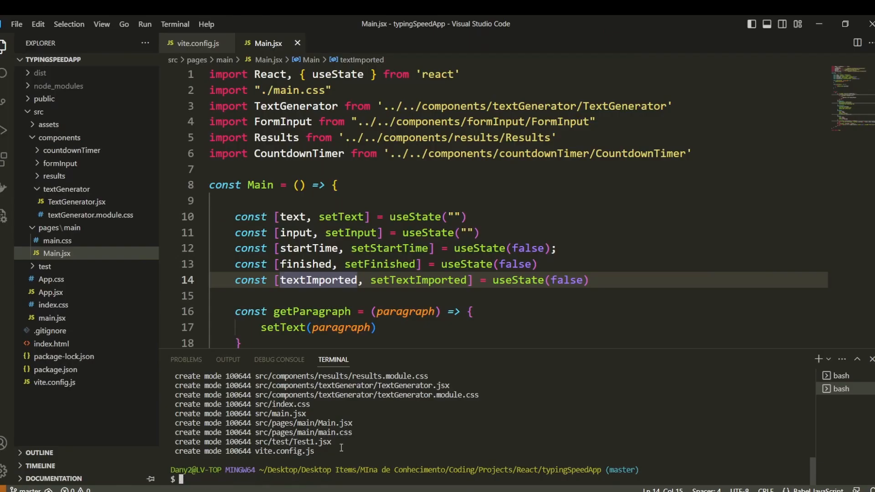
type("git status")
key("Return")
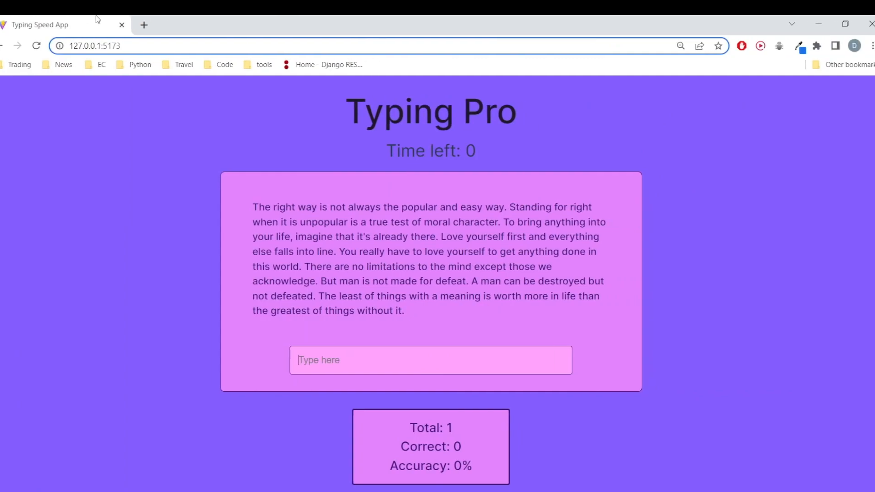
Switch to Chrome, open GitHub in a new browser tab, and start a new repository.
left_click(144, 24)
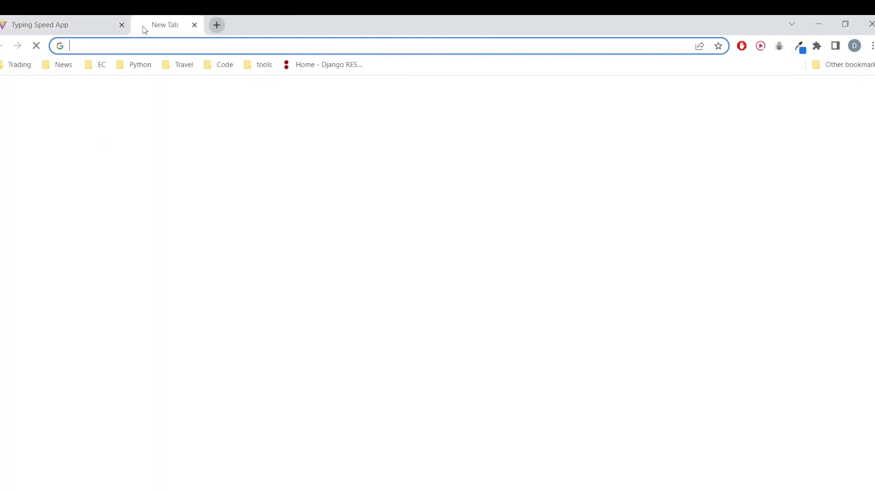
type("gi")
key("Return")
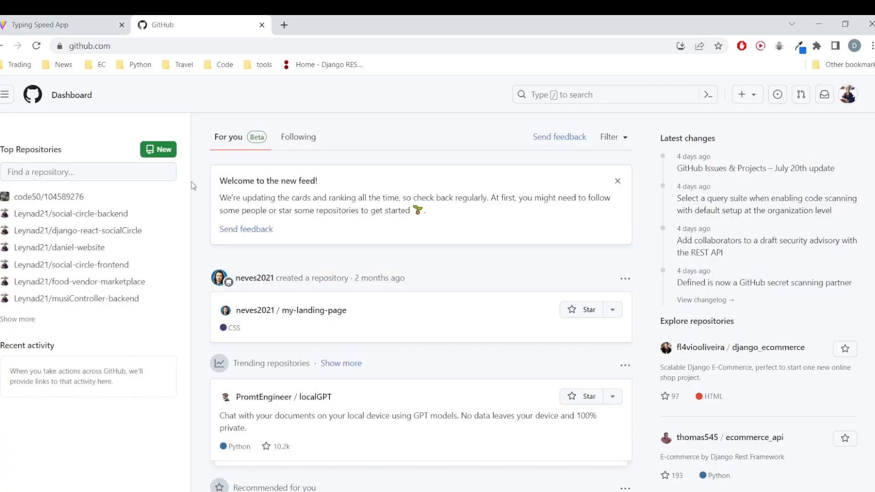
left_click(166, 155)
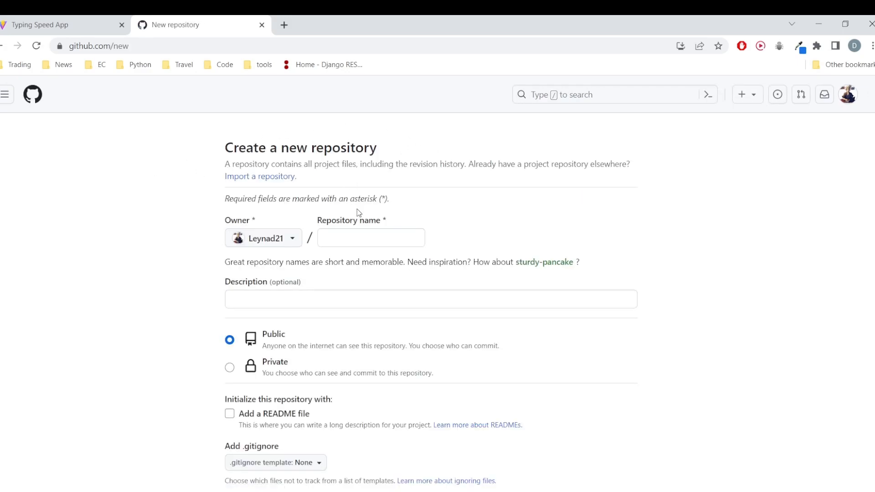
Name the repository typing-speed-app and create it as a public repository without a README, .gitignore or license.
left_click(356, 238)
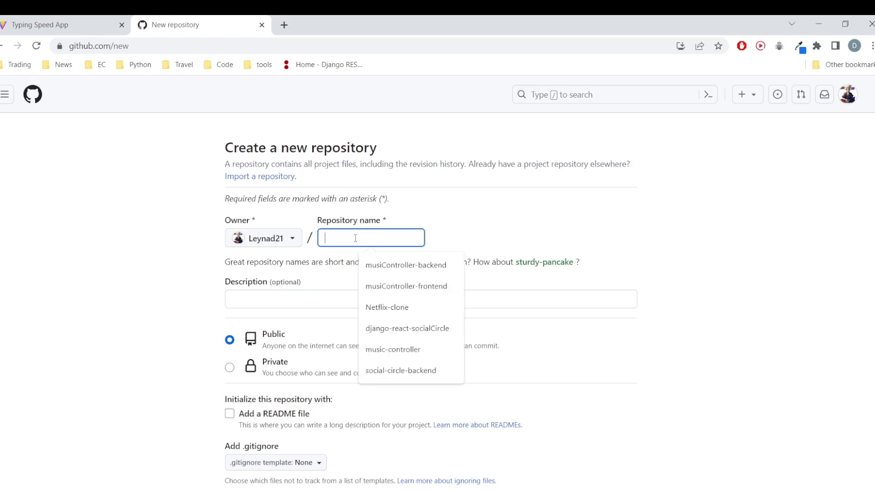
type("typin")
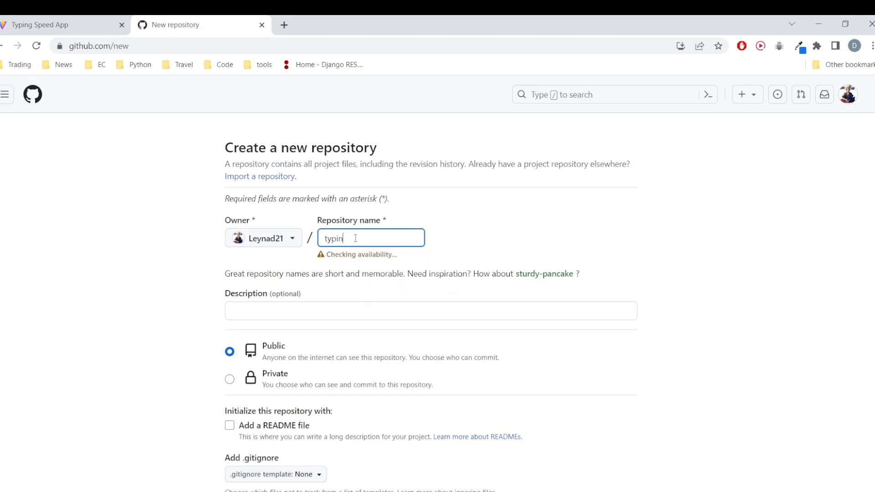
type("g-speed")
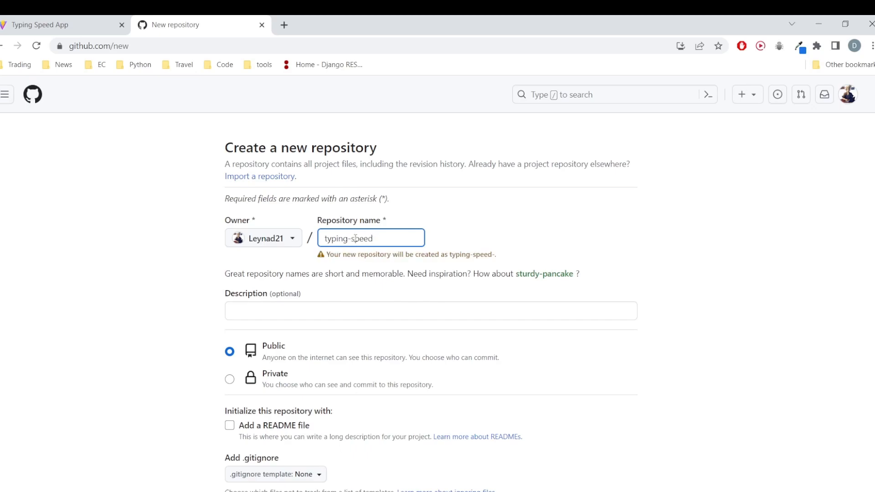
type("-app")
scroll(290, 353, "down", 2)
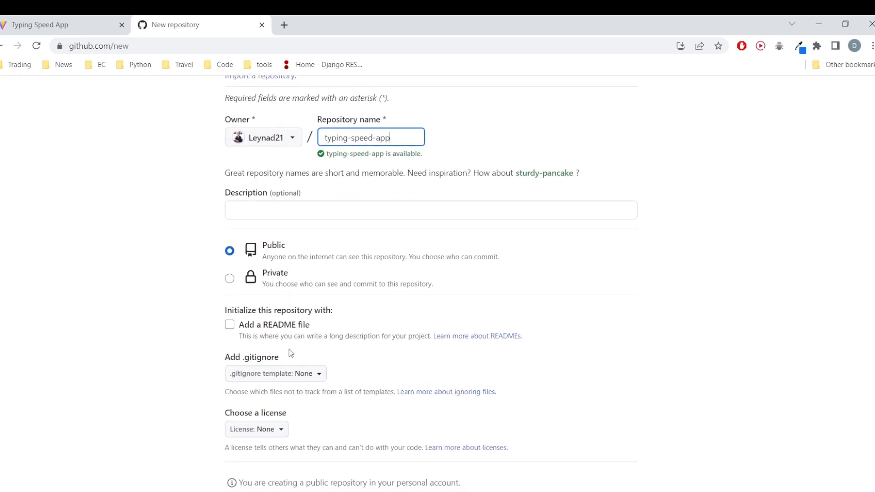
scroll(261, 260, "down", 1)
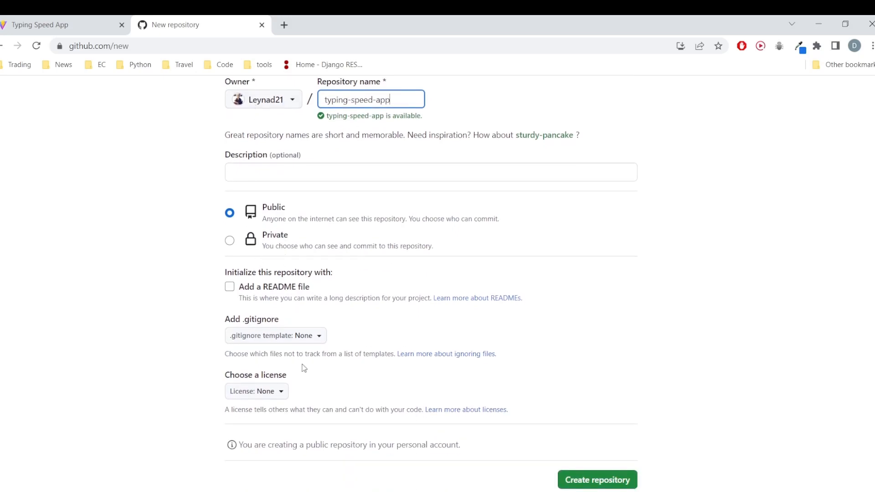
scroll(265, 217, "up", 3)
scroll(359, 298, "down", 5)
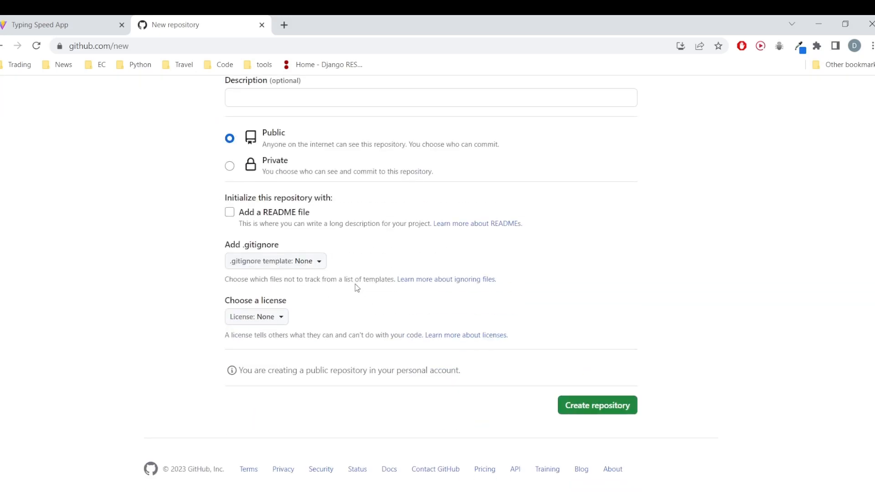
left_click(600, 407)
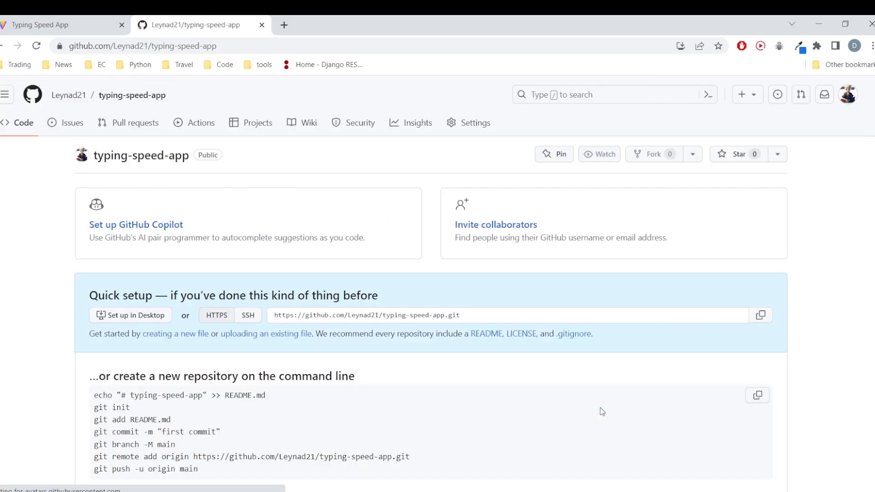
Copy the commands for pushing an existing repository from the new typing-speed-app repository's setup page.
scroll(370, 404, "down", 3)
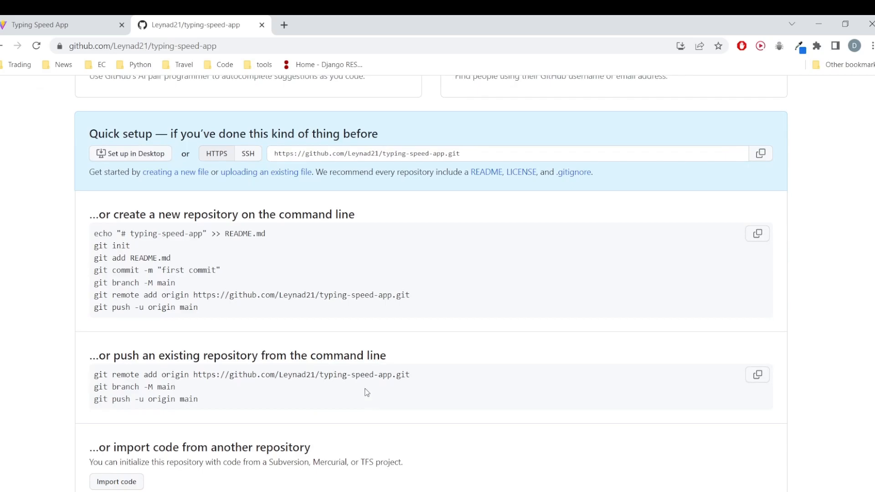
scroll(365, 390, "down", 2)
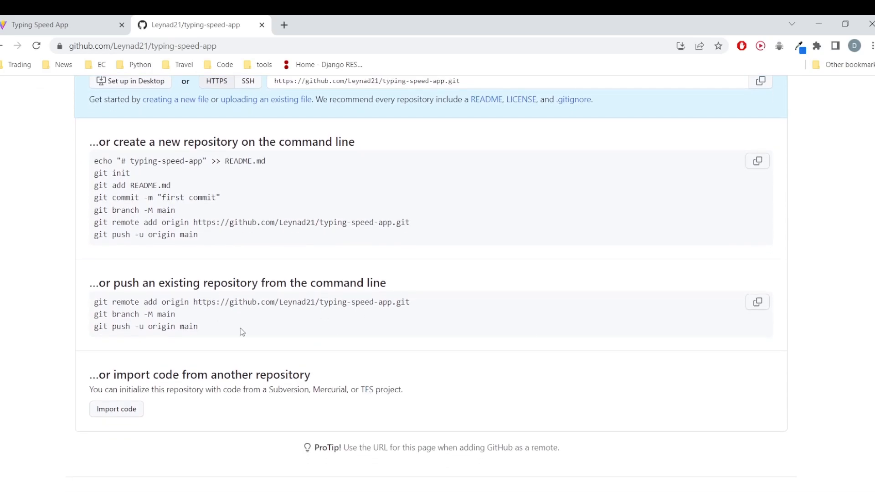
key("ctrl+super+Left")
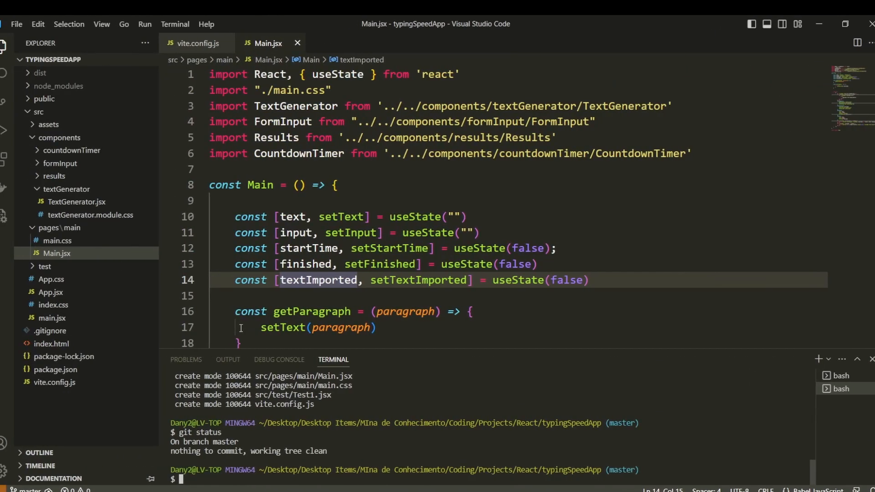
key("ctrl+super+Right")
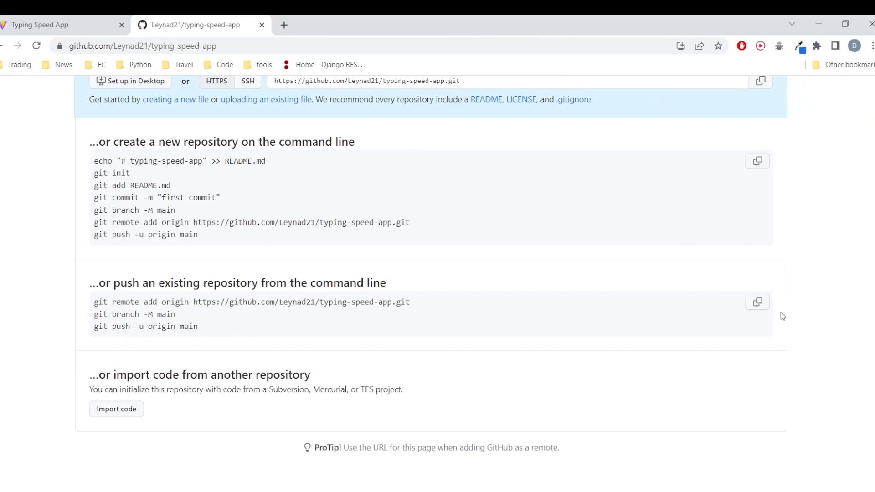
scroll(322, 305, "up", 1)
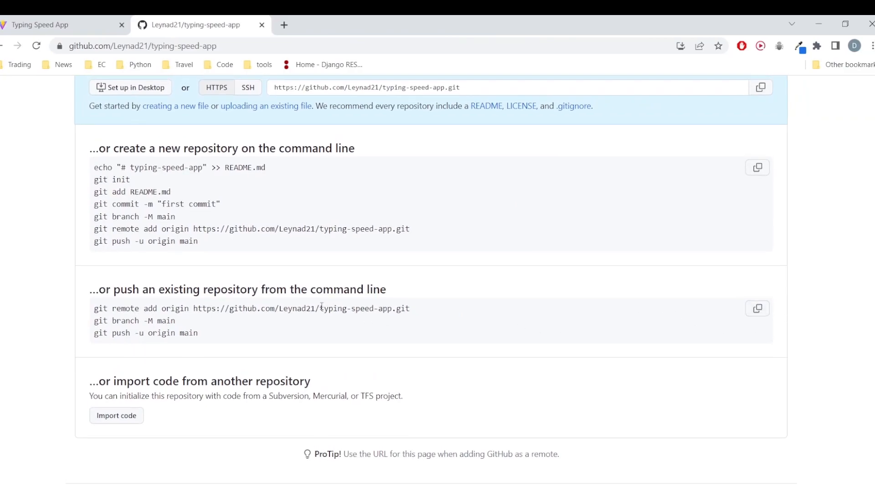
left_click_drag(97, 179, 162, 211)
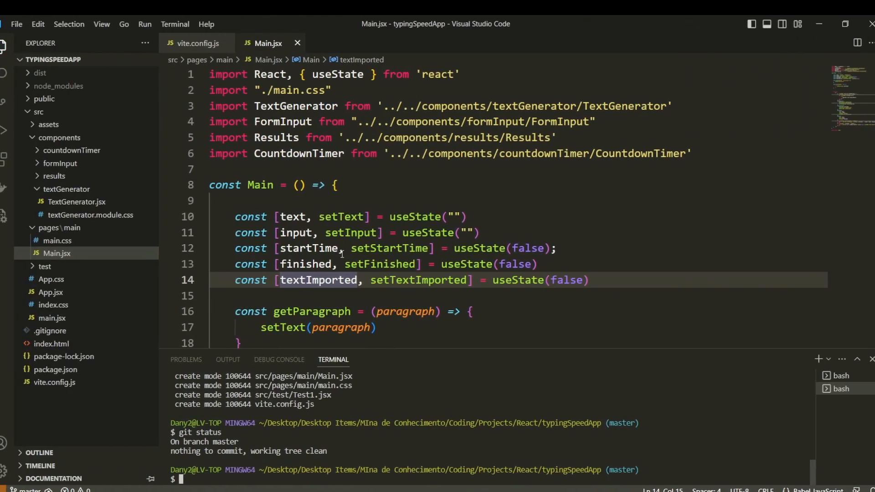
In the Visual Studio Code terminal, run the copied commands to add the GitHub origin, rename the branch to main, and push it.
left_click(339, 249)
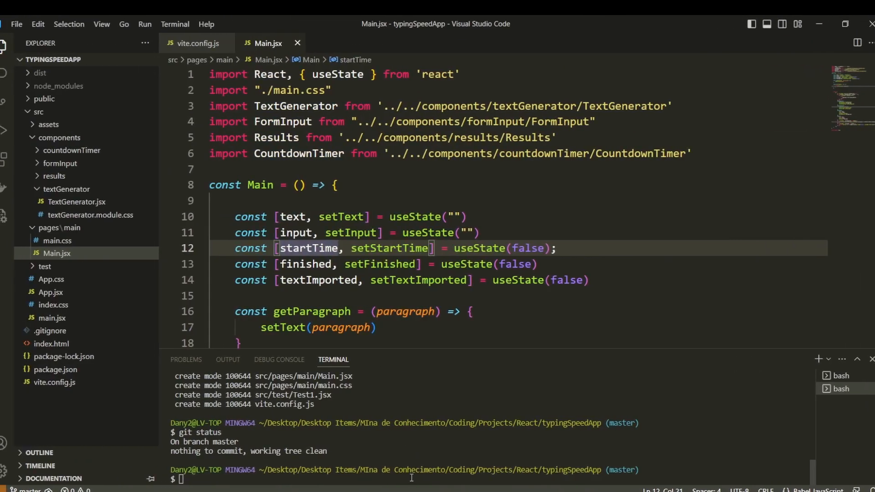
type("origin https://github.com/Leynad21/typing-speed-app.git")
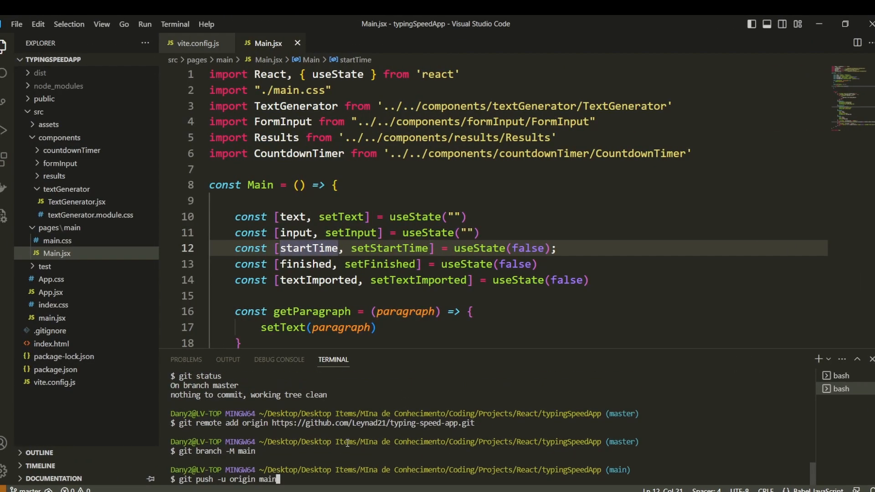
key("Return")
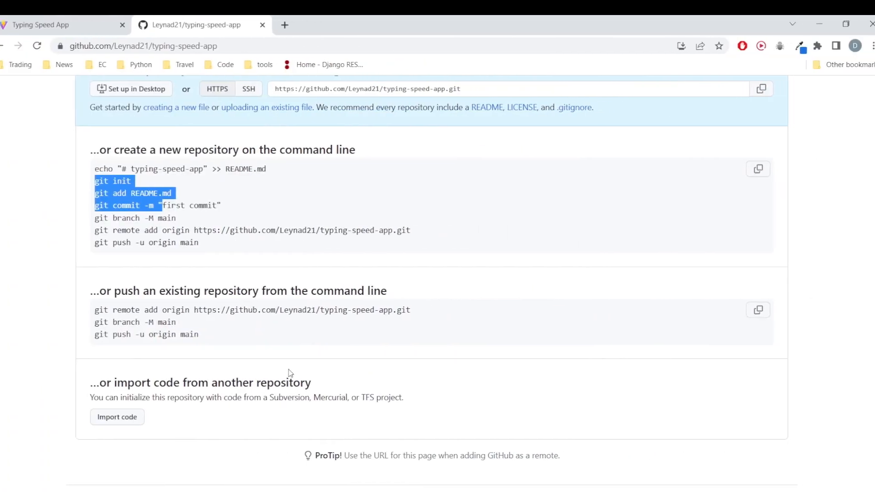
scroll(214, 241, "up", 5)
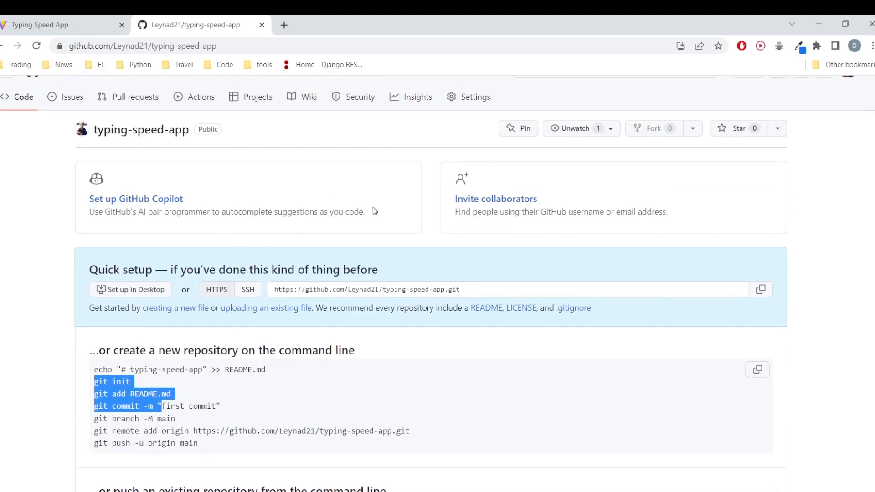
scroll(260, 290, "down", 6)
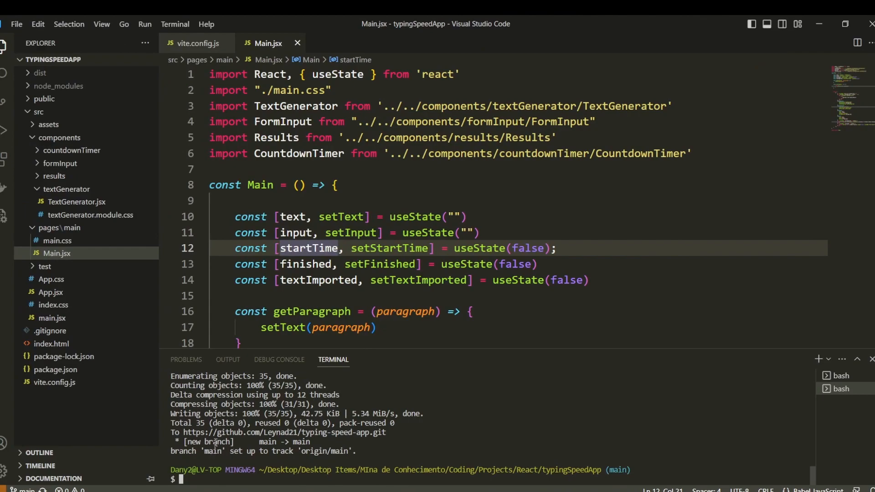
Switch to Chrome, reload the typing-speed-app repository page on GitHub, and inspect the pushed src folder.
scroll(216, 444, "up", 2)
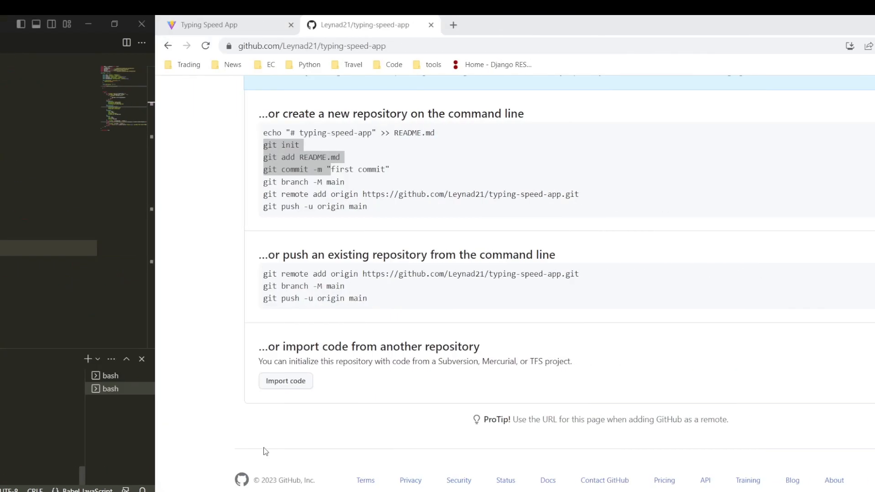
left_click(117, 50)
key("Return")
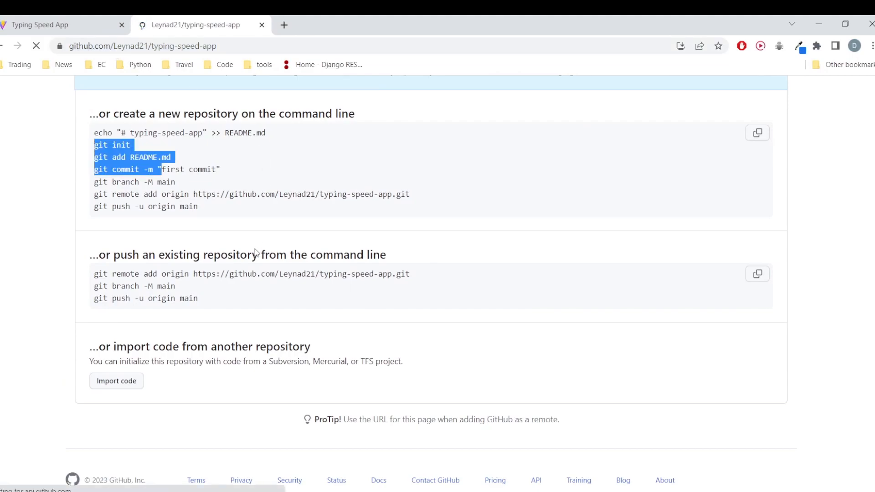
scroll(310, 221, "up", 2)
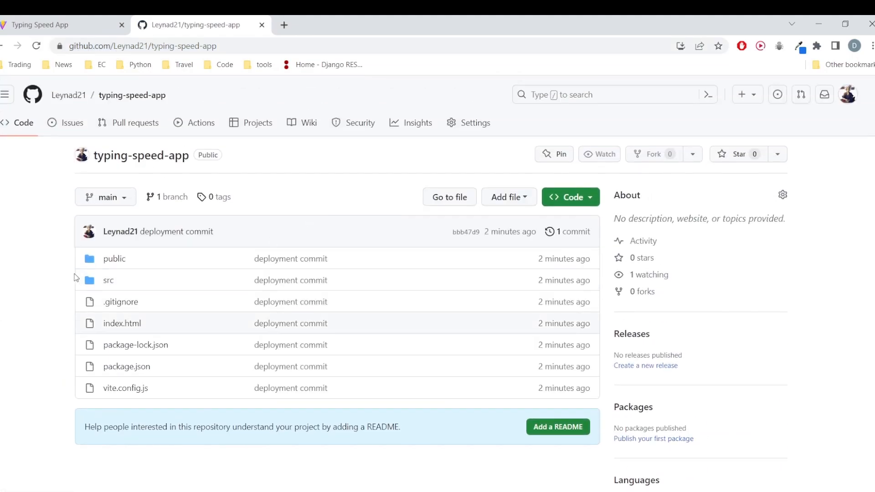
left_click(109, 281)
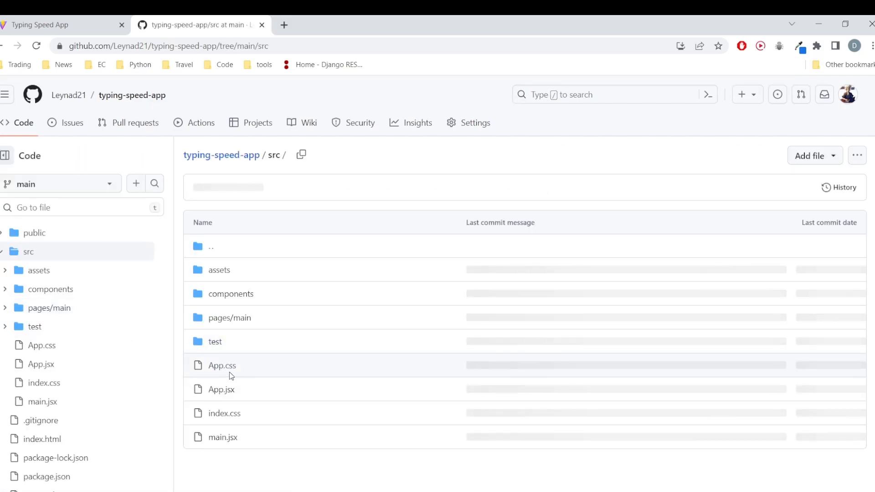
Search for Netlify in a new browser tab, open its team overview, and place that tab before the GitHub one.
left_click(284, 25)
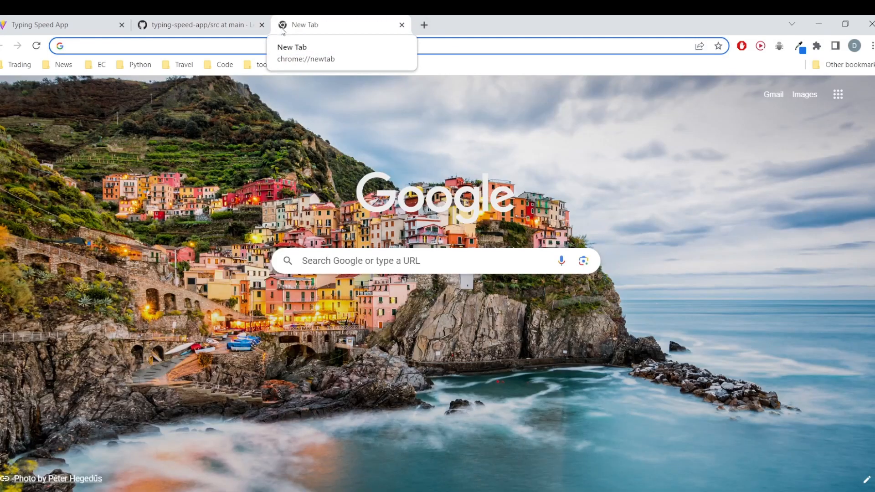
type("net")
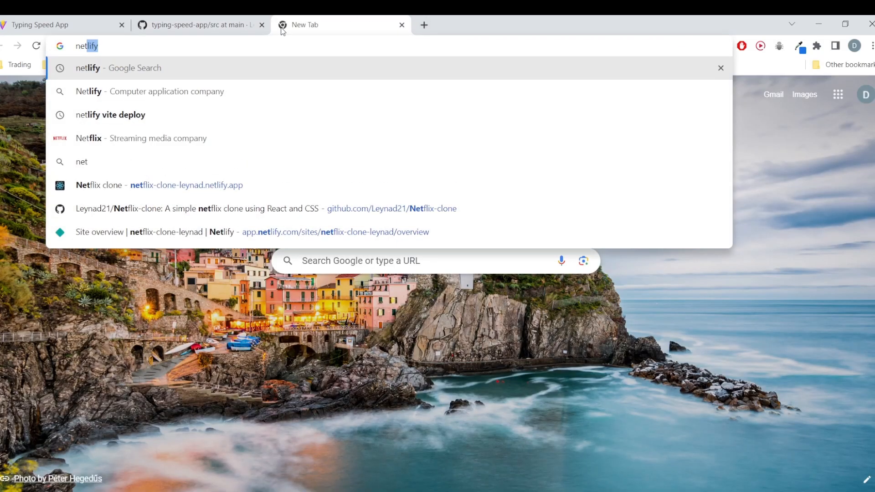
key("Return")
left_click_drag(283, 27, 194, 19)
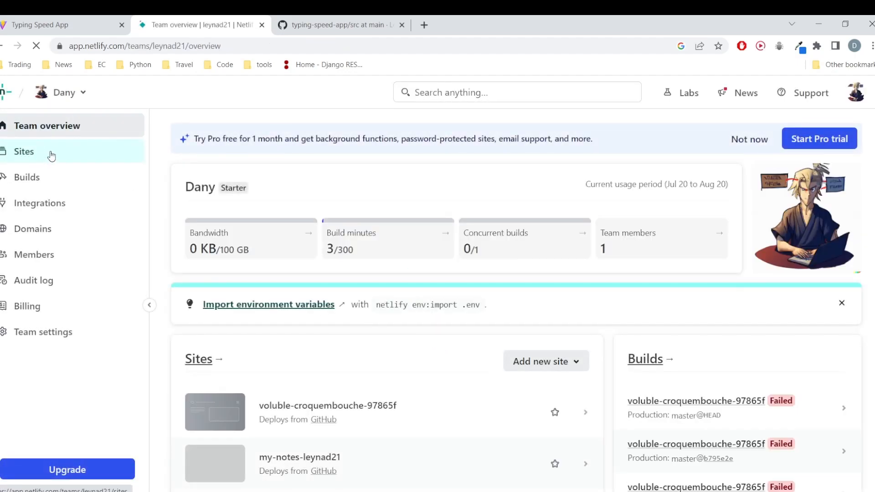
From the Netlify sites list, start importing an existing project and connect GitHub as the Git provider.
left_click(49, 157)
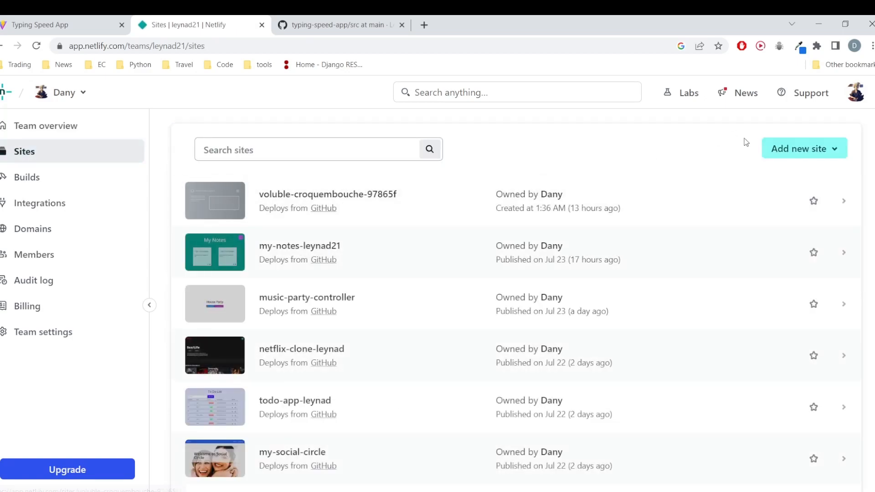
left_click(802, 150)
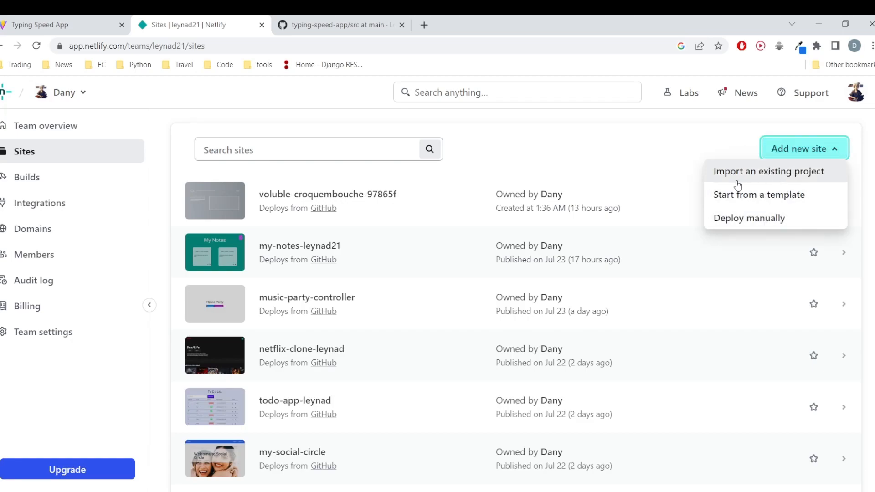
left_click(759, 182)
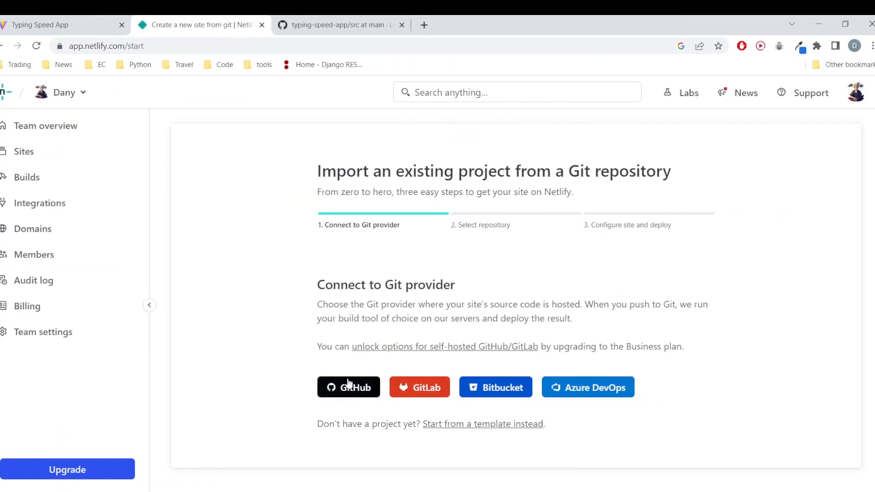
left_click(349, 388)
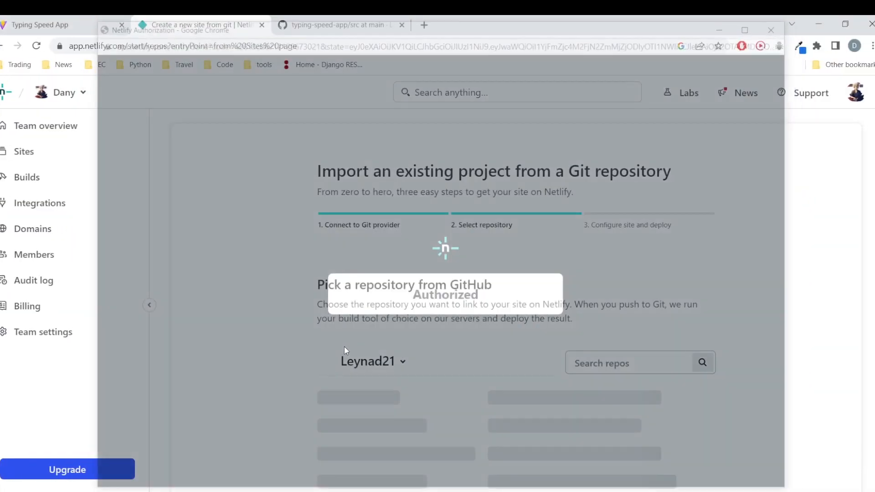
Search the GitHub repositories for "ty" and choose typing-speed-app as the one to import.
scroll(392, 259, "down", 3)
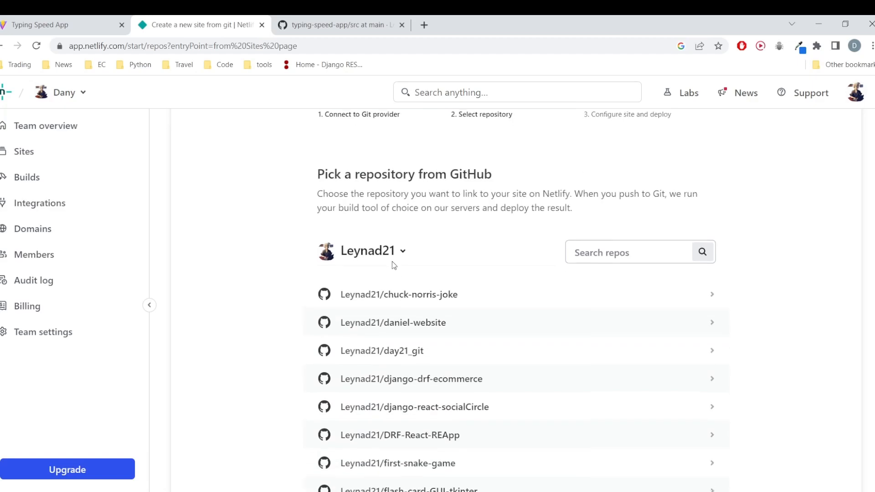
left_click(611, 240)
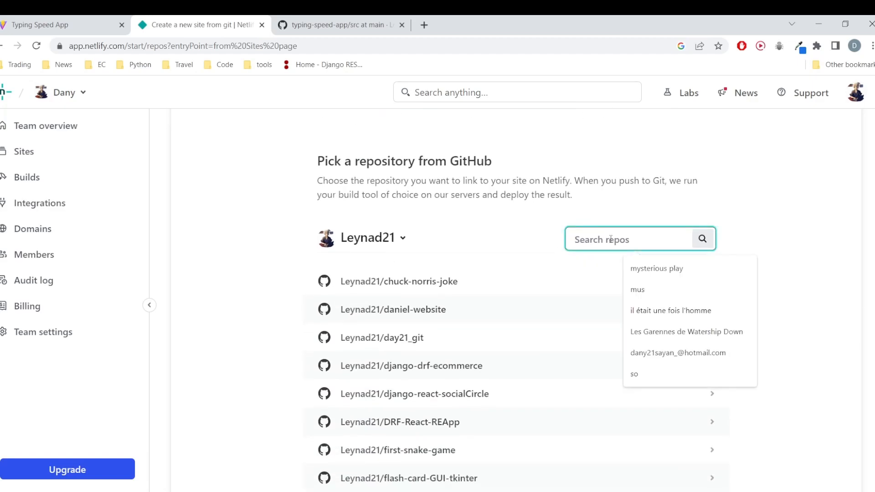
type("ty")
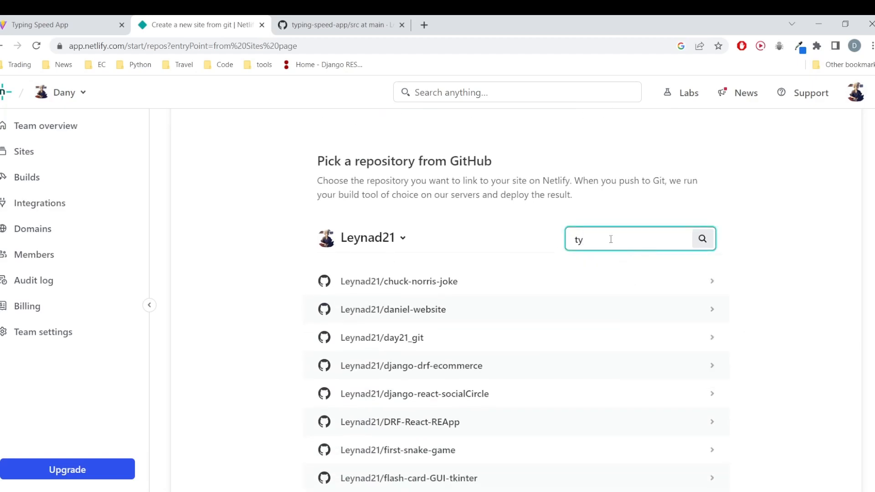
left_click(702, 239)
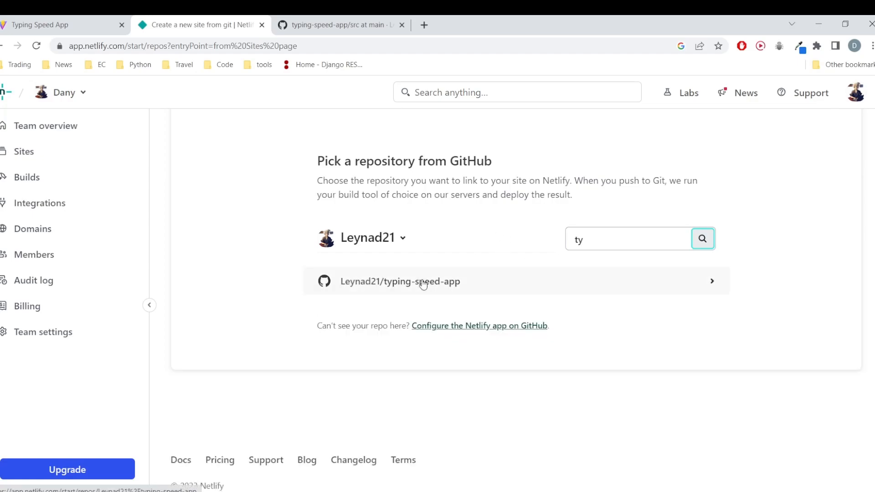
left_click(423, 282)
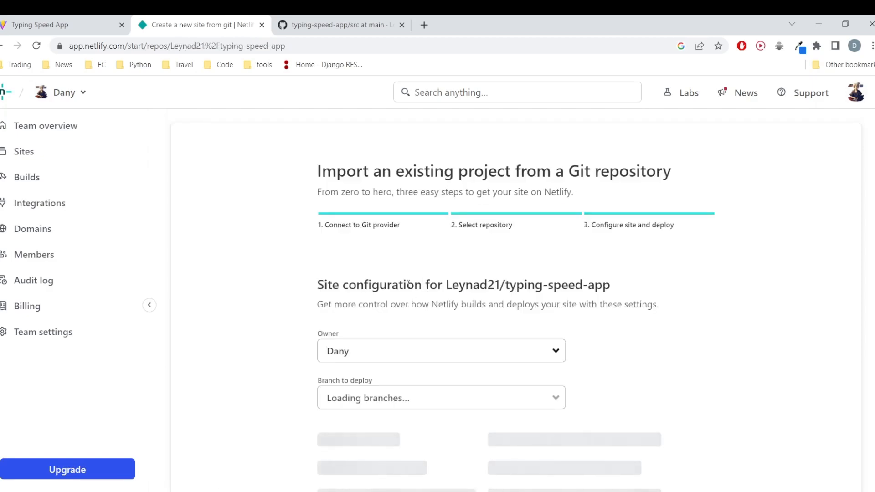
Review the site configuration and deploy the main branch with build command npm run build and publish directory dist.
scroll(409, 284, "down", 2)
scroll(213, 290, "down", 3)
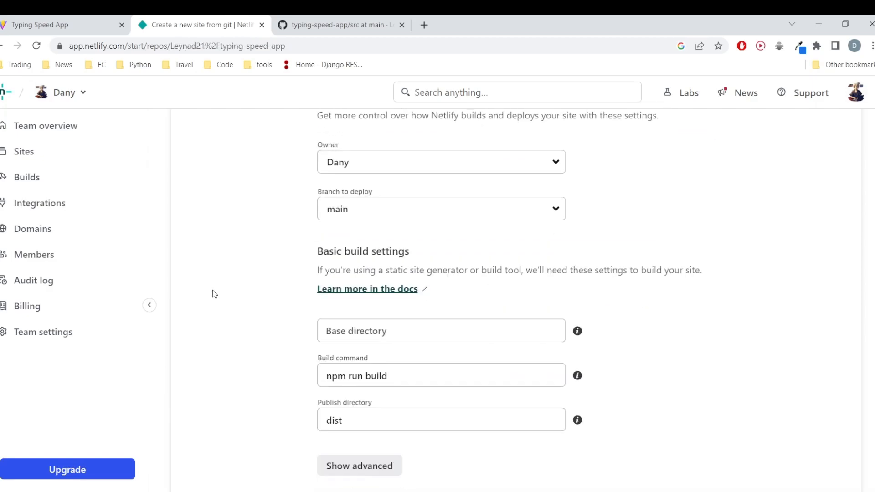
scroll(213, 290, "down", 2)
scroll(212, 290, "up", 5)
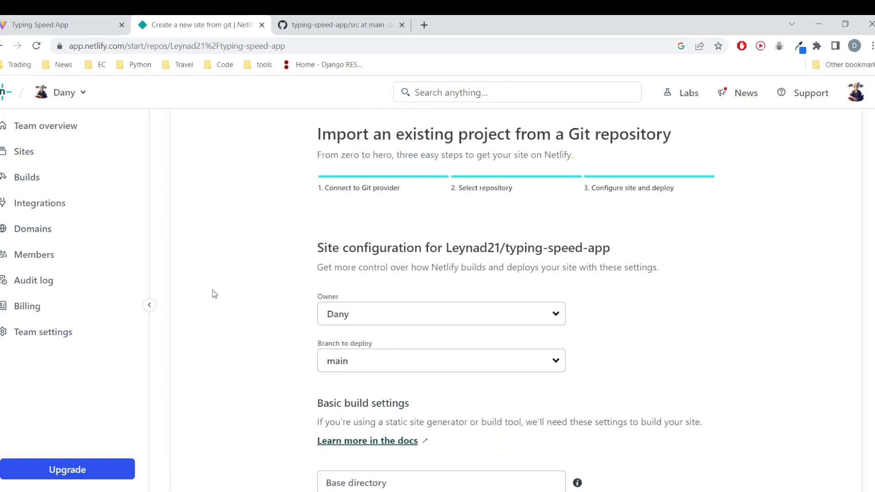
scroll(213, 290, "down", 3)
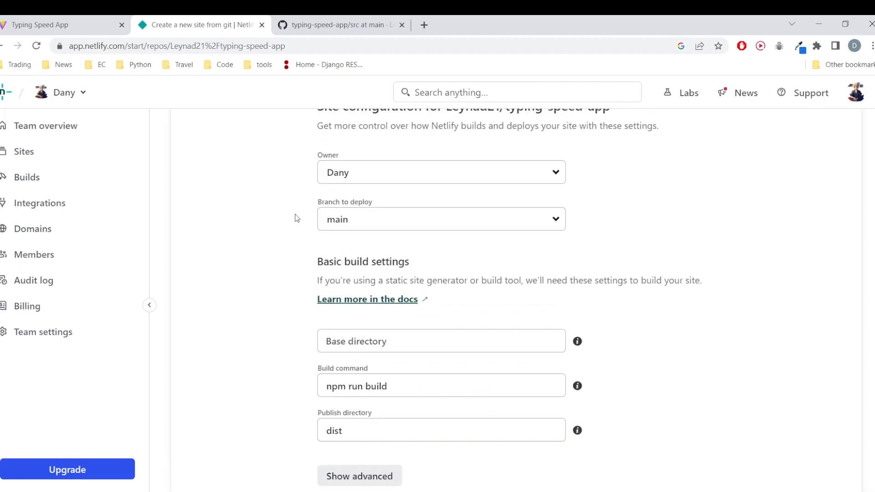
scroll(289, 230, "down", 3)
scroll(289, 230, "up", 5)
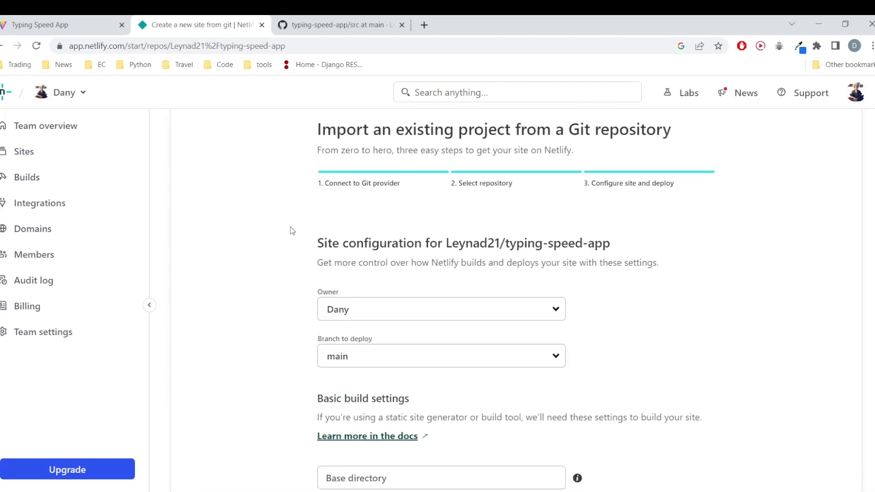
scroll(307, 332, "down", 4)
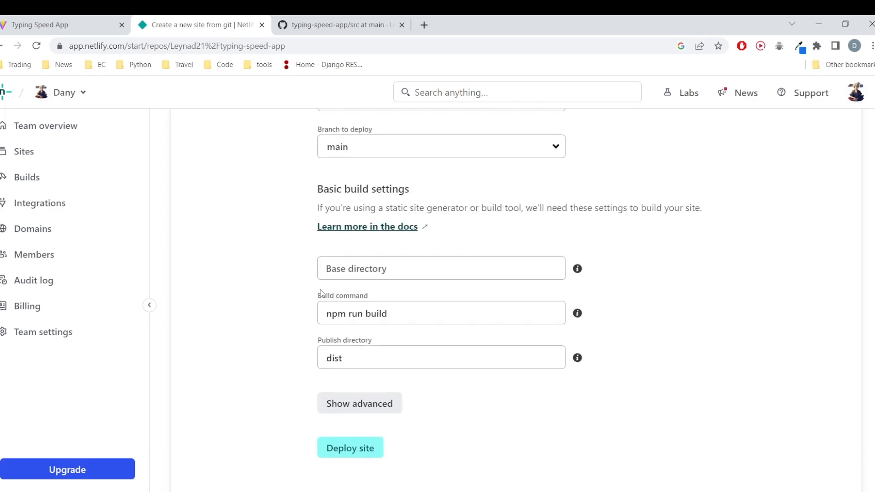
scroll(319, 296, "down", 2)
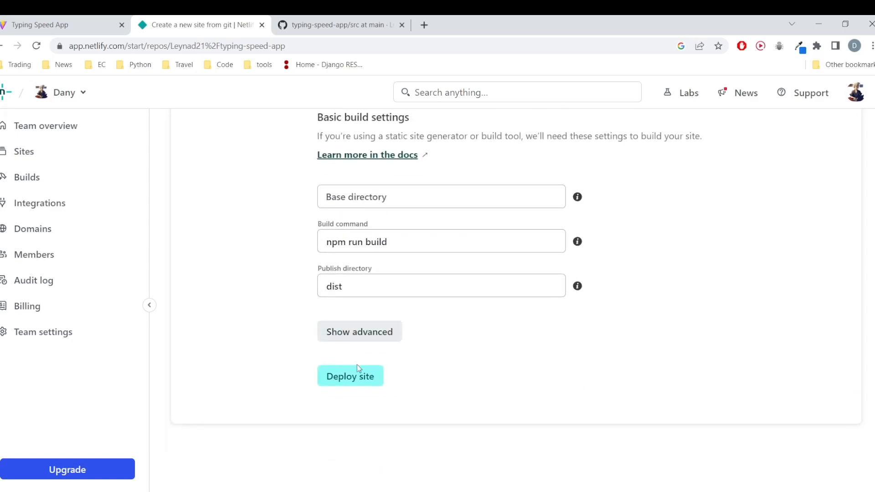
left_click(356, 389)
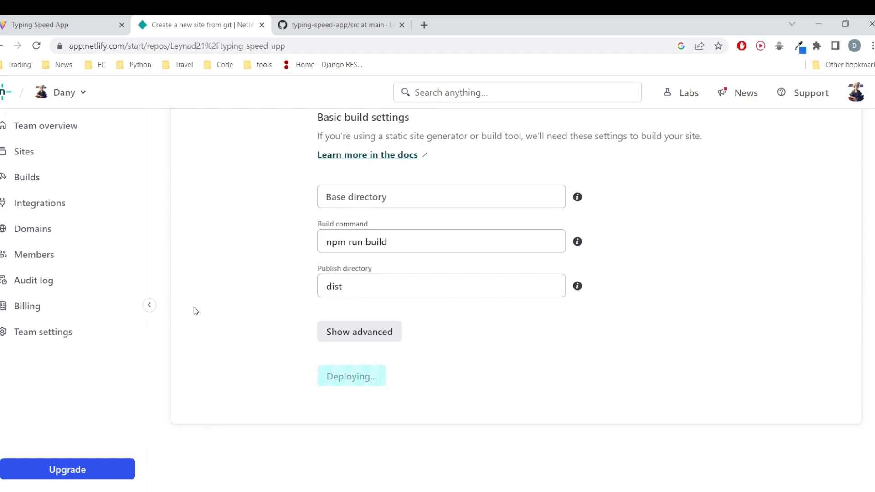
scroll(194, 307, "up", 6)
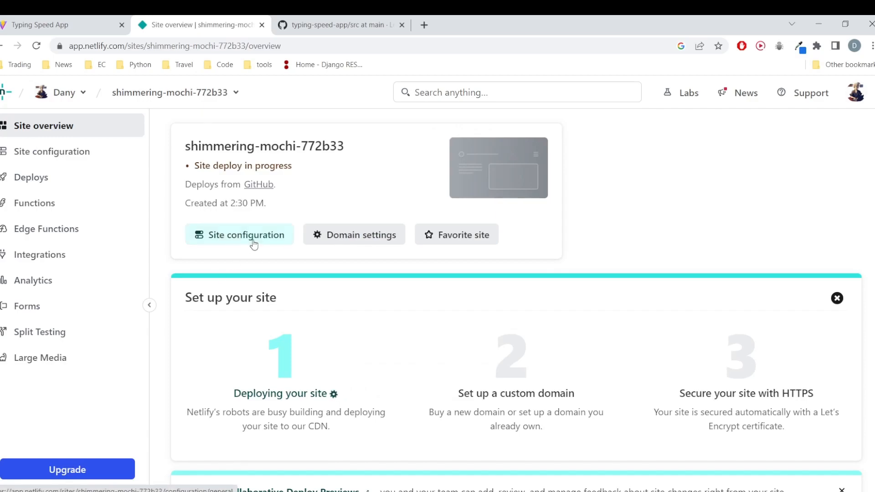
Check the new site's deploy status on its Netlify overview page.
left_click(341, 23)
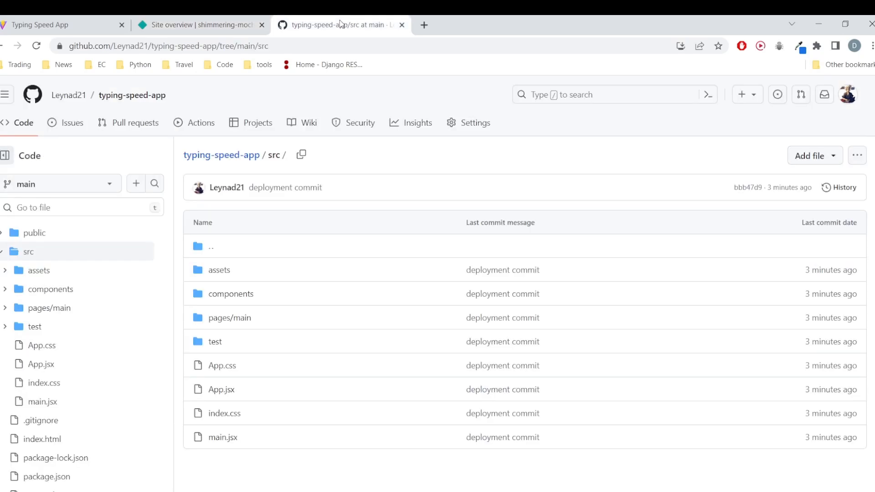
left_click(226, 19)
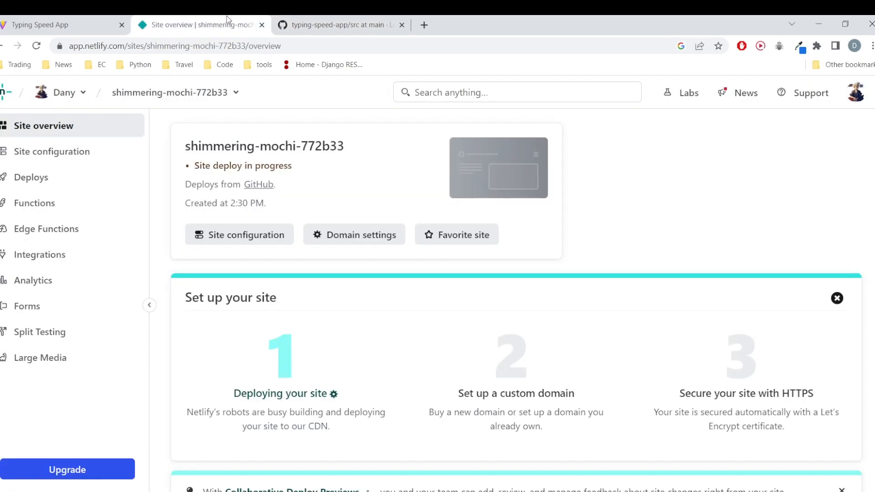
scroll(289, 317, "down", 1)
scroll(288, 316, "up", 1)
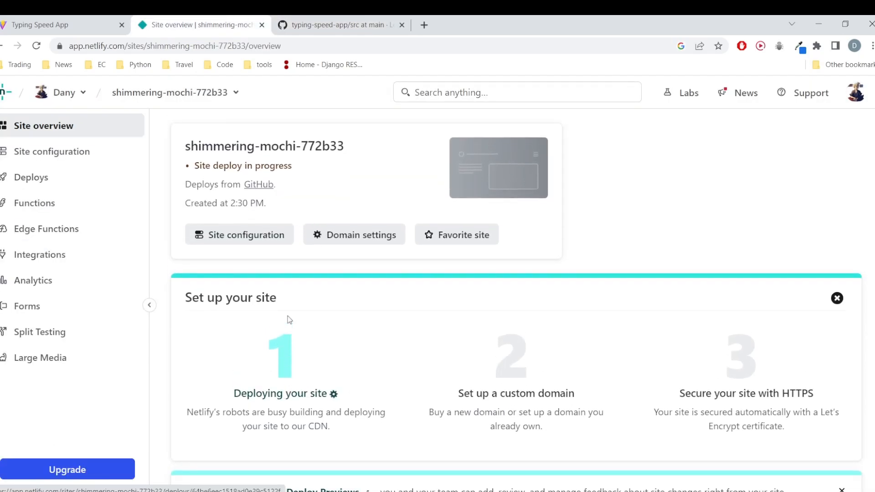
left_click_drag(182, 163, 295, 172)
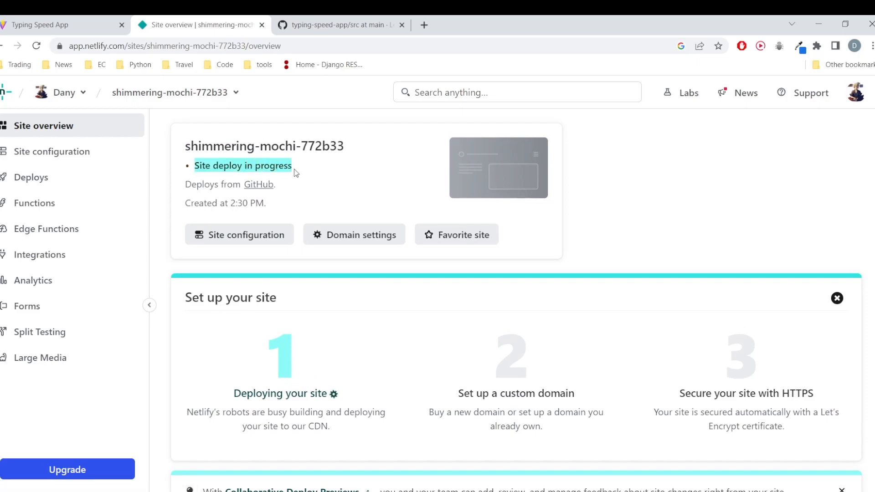
left_click(620, 222)
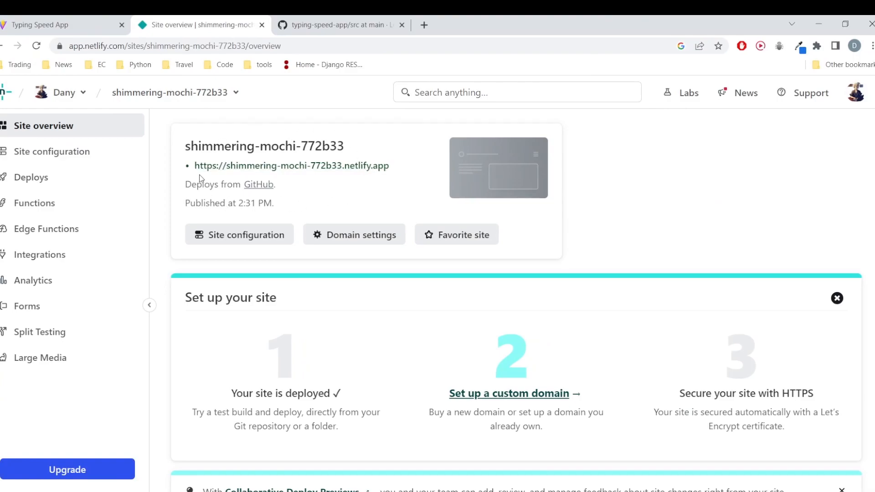
Open the deployed site's netlify.app address and test it by starting a typing round and entering "Silence is the".
left_click_drag(177, 154, 388, 167)
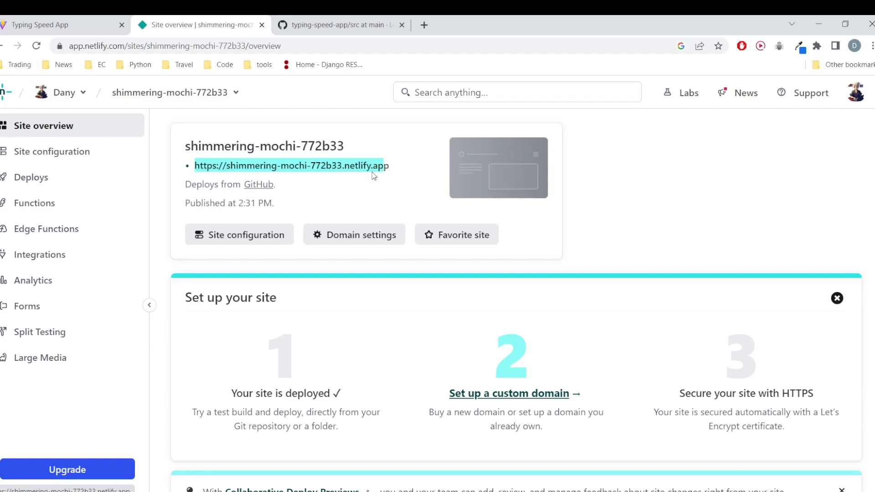
left_click(263, 166)
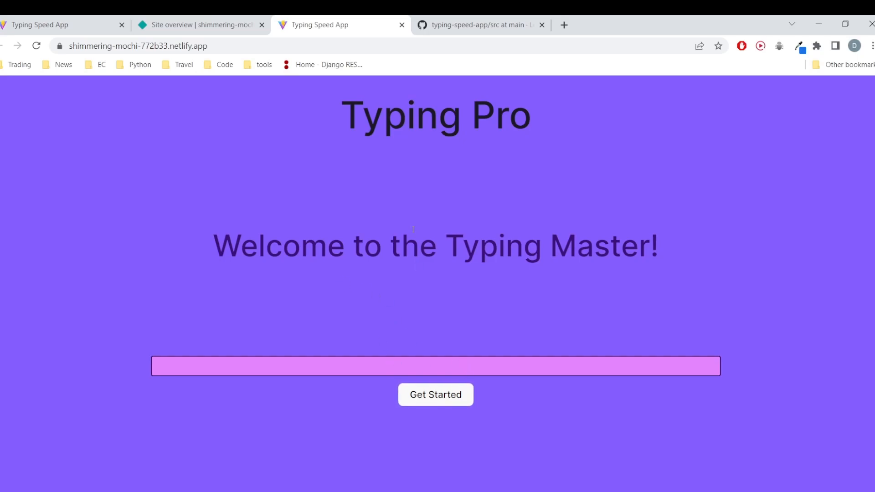
left_click(454, 397)
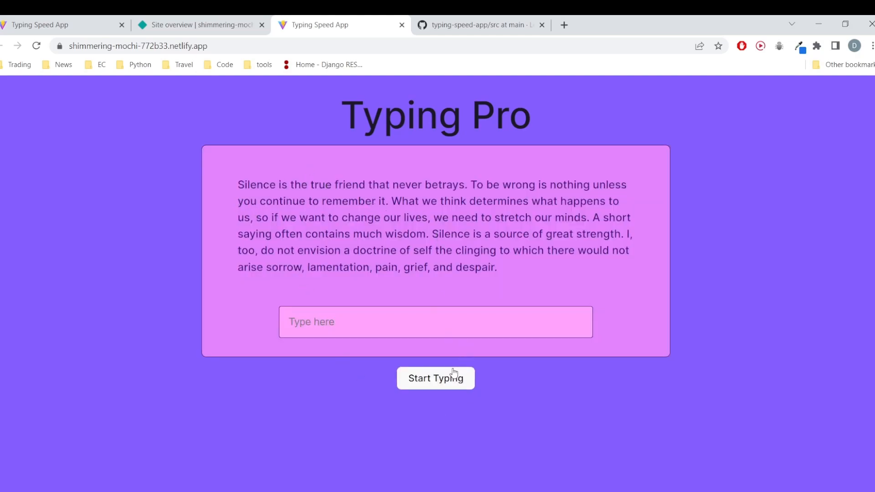
left_click(420, 379)
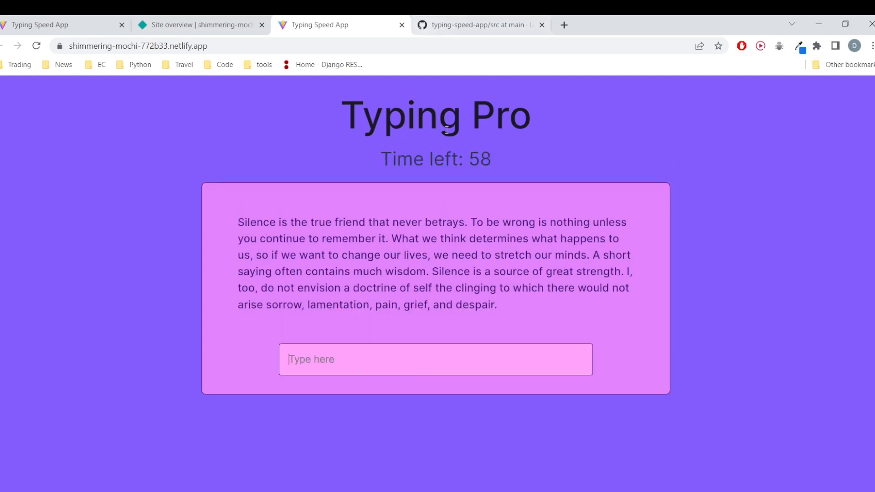
type("S")
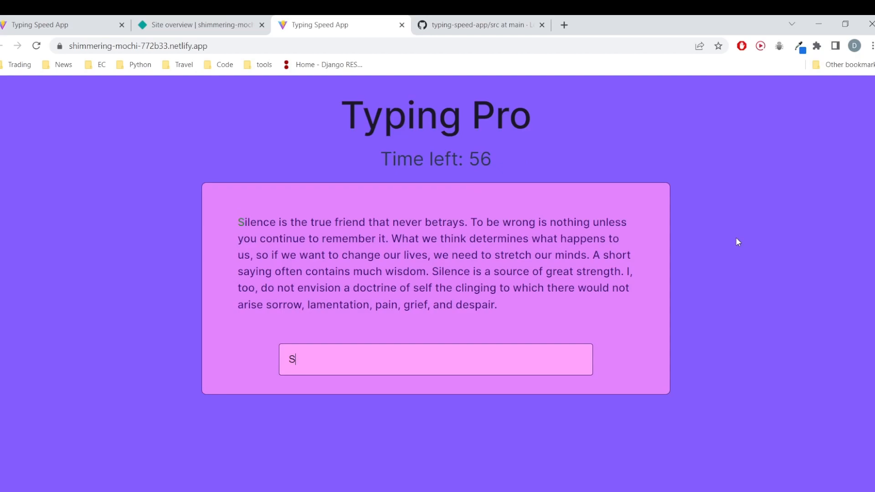
type("ilence is the")
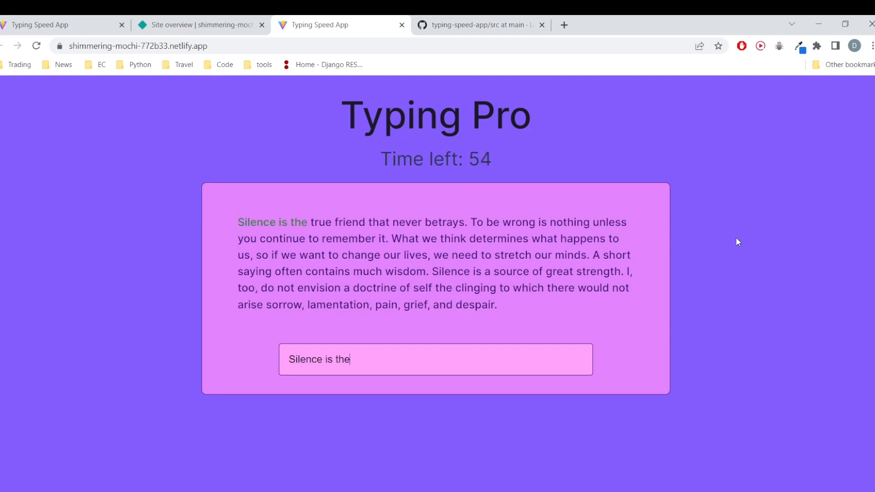
Continue the typing round on the live site with "true friend that never betrays. To" and close the site.
type(" true friend")
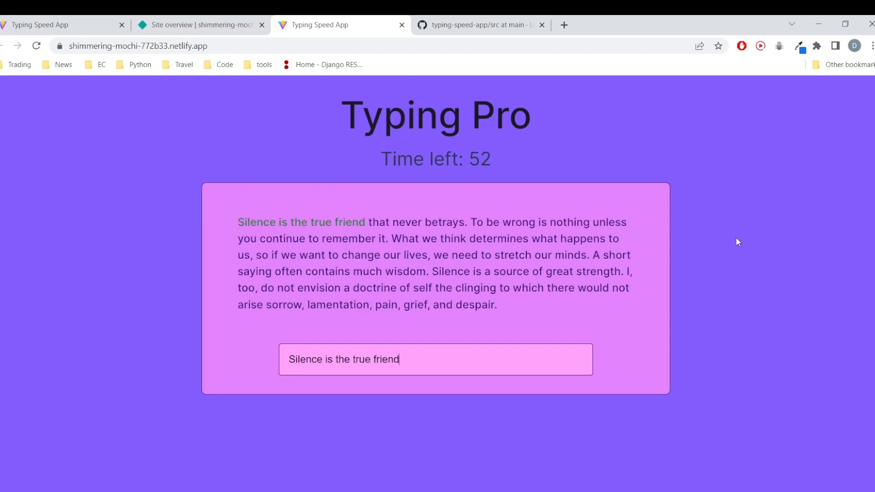
type(" that never")
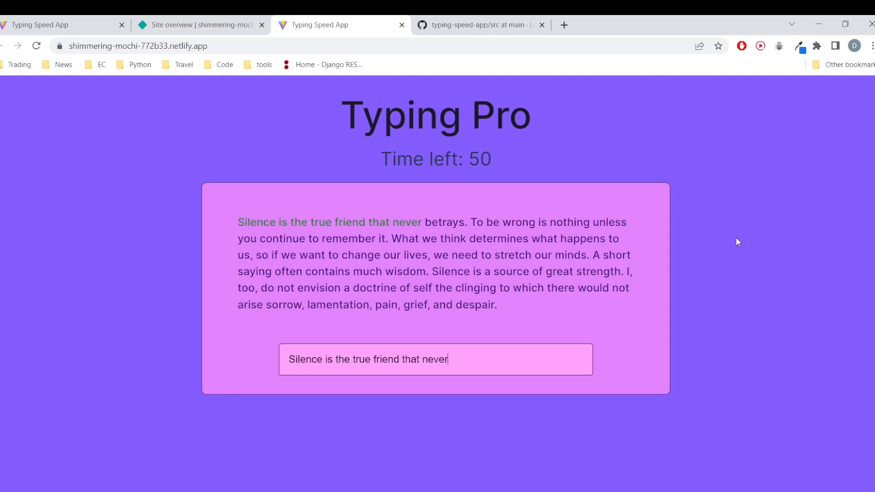
type(" betrays")
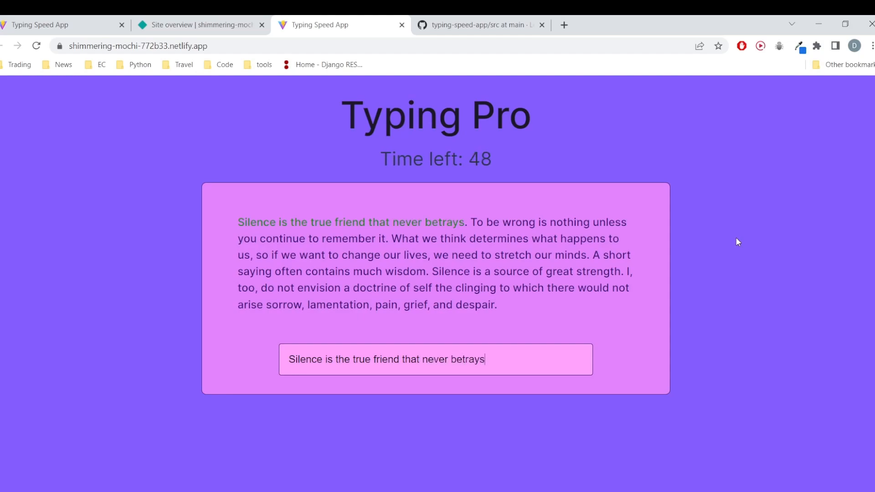
type(". To")
left_click(402, 25)
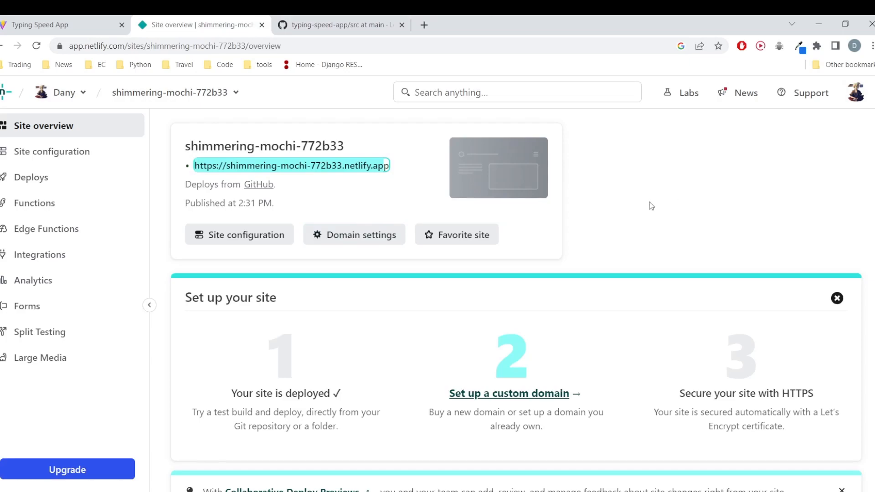
Look over the Netlify site overview and its production deploys, reopen the live site to check its address, and close it.
scroll(650, 201, "down", 5)
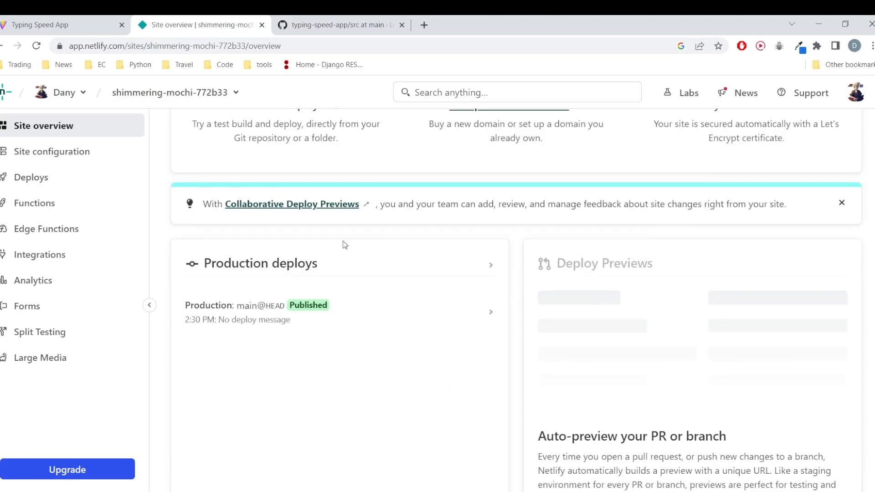
scroll(386, 391, "up", 5)
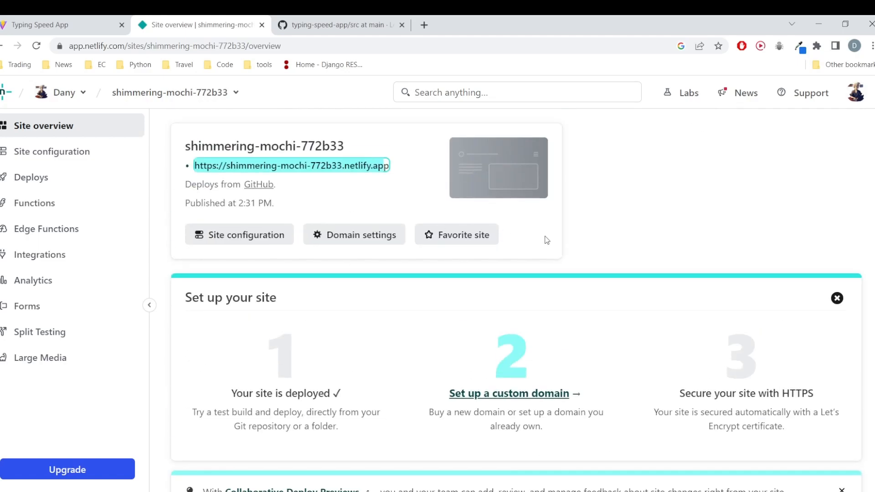
left_click(303, 166)
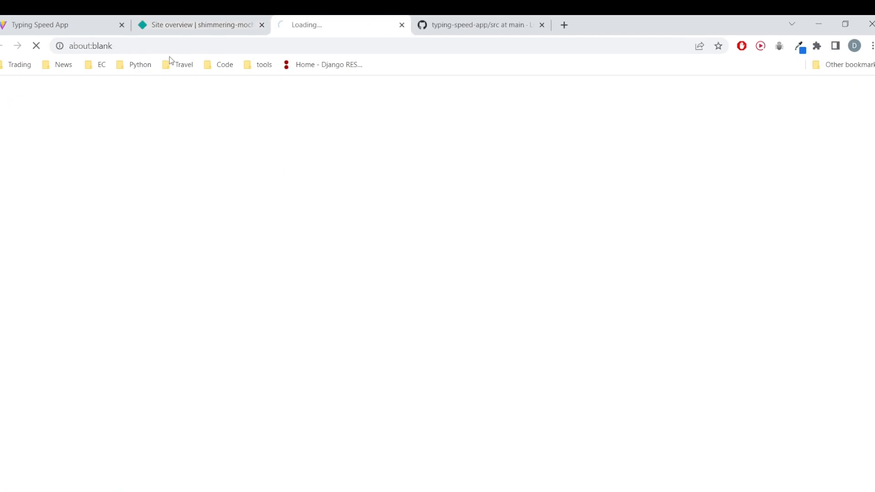
left_click(206, 26)
left_click(322, 22)
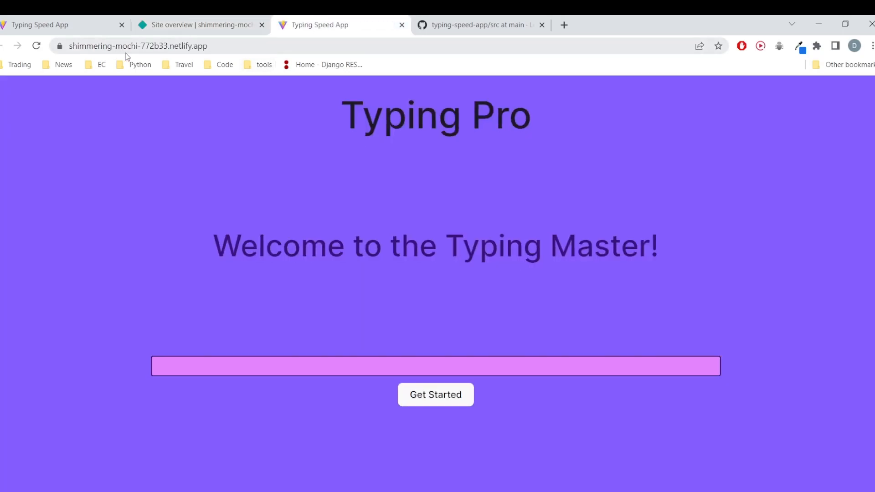
left_click(402, 25)
Open the site's configuration and examine the general site details for the site name setting.
left_click(250, 236)
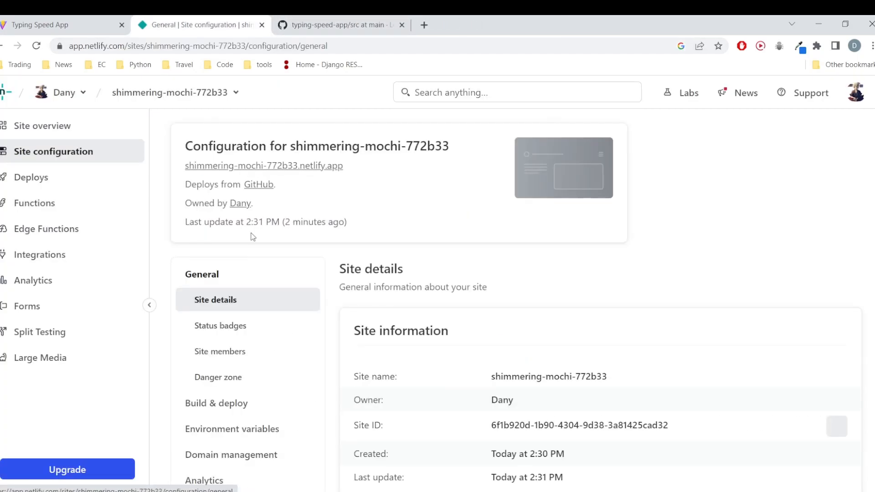
scroll(199, 143, "left", 5)
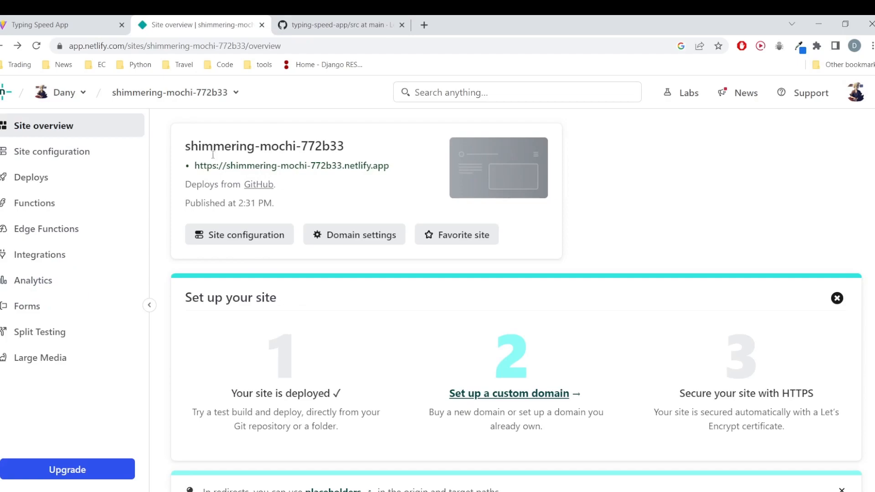
left_click(236, 236)
scroll(319, 325, "down", 5)
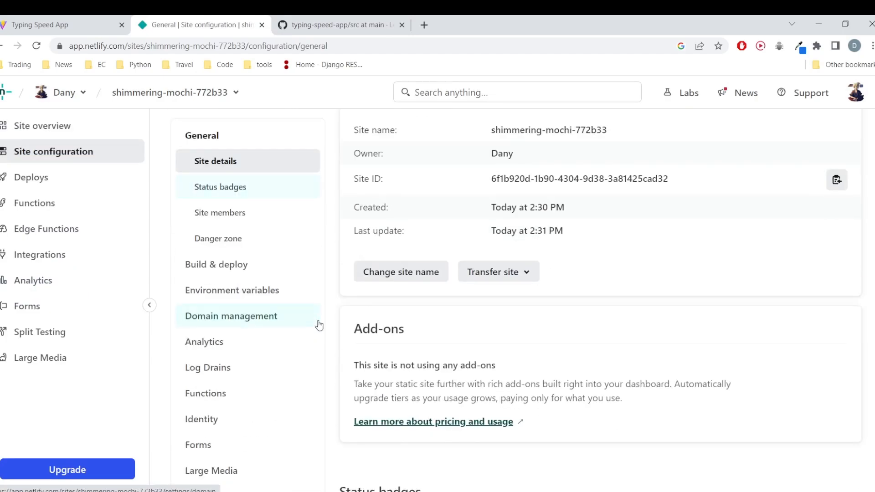
scroll(320, 325, "up", 2)
scroll(319, 325, "up", 3)
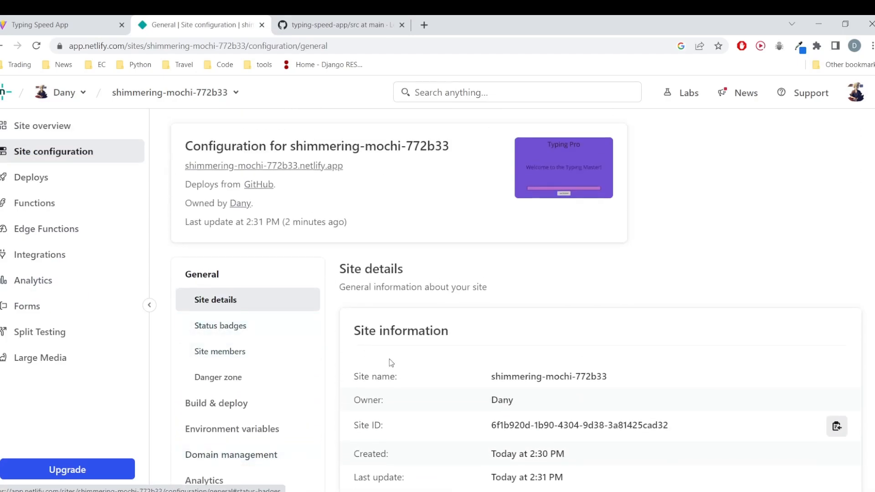
scroll(389, 360, "down", 5)
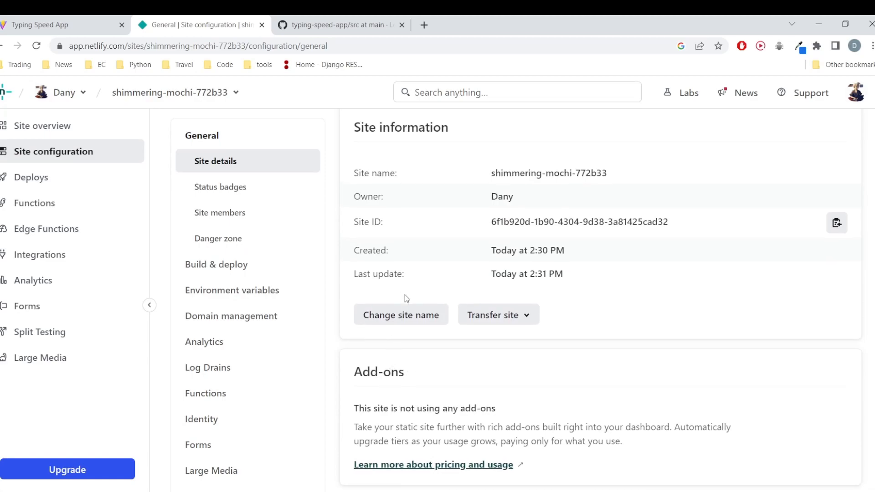
scroll(383, 326, "up", 5)
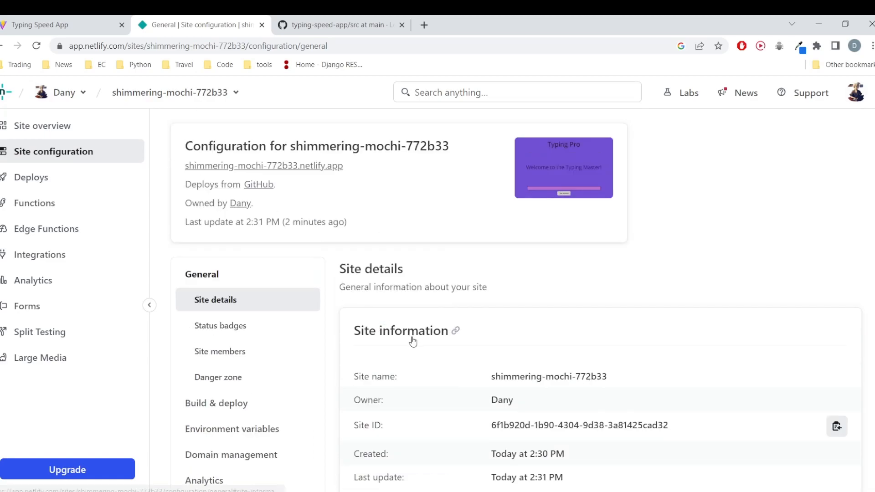
scroll(412, 342, "down", 4)
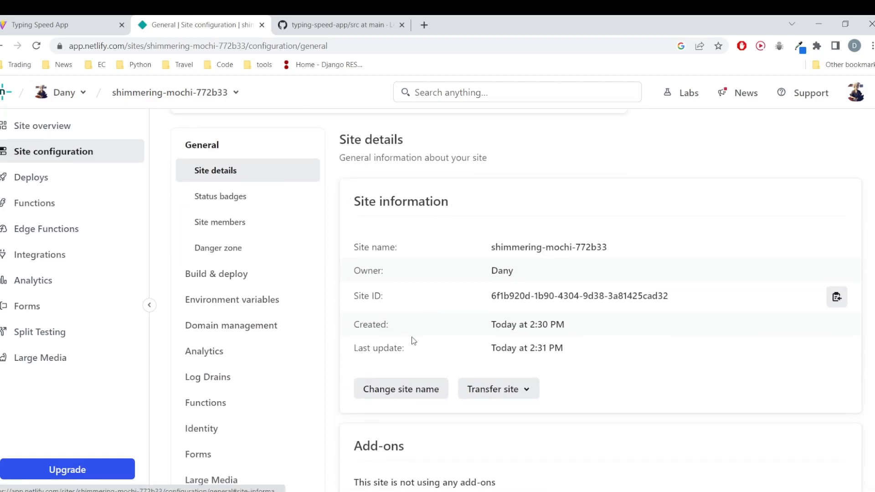
Change the Netlify site name to typing-speed-leynad21 and save it.
left_click(398, 390)
key("ctrl+a")
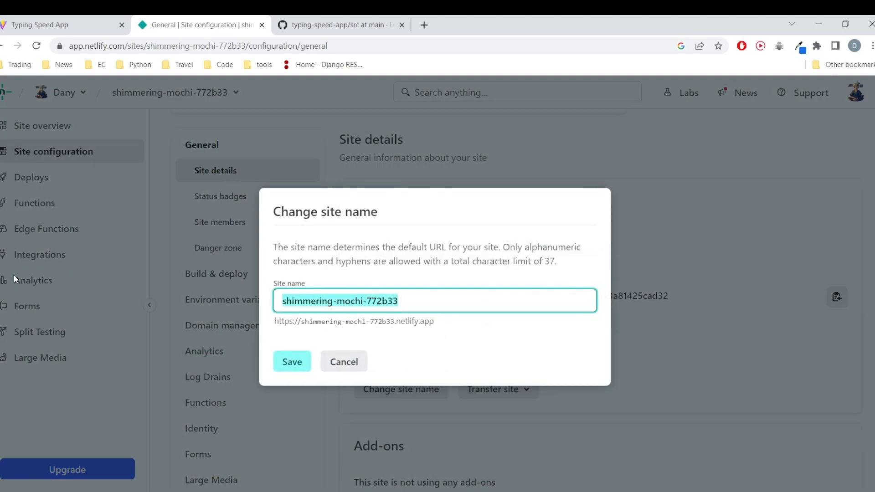
type("ty")
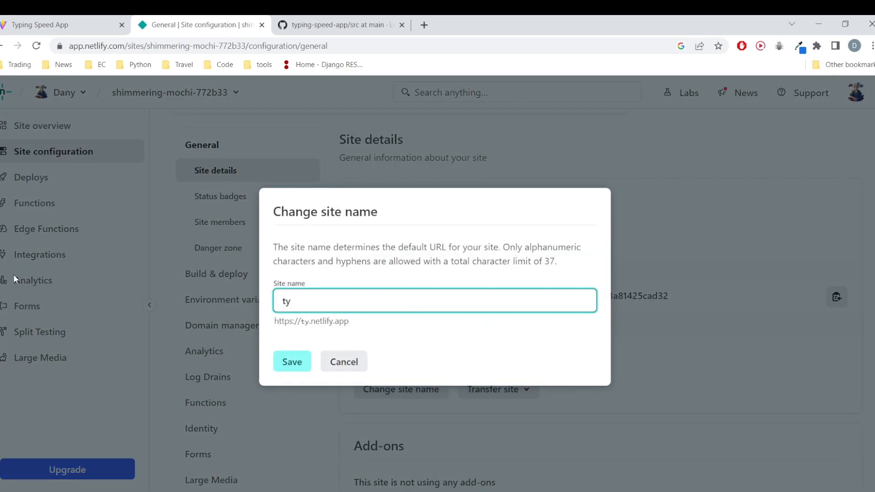
type("ping-sp")
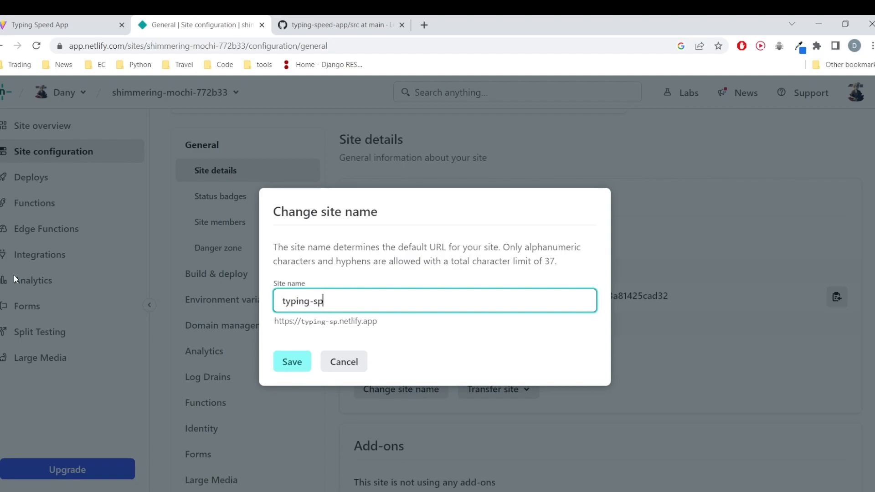
type("eed-ley")
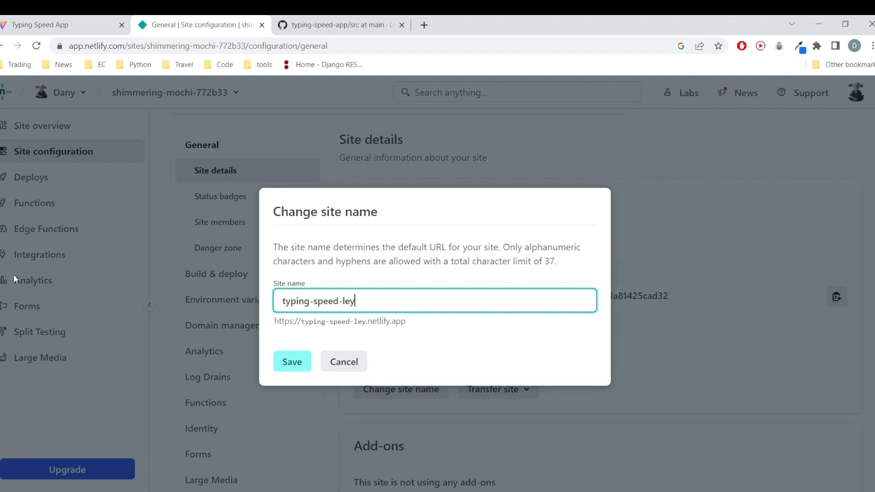
type("nad21")
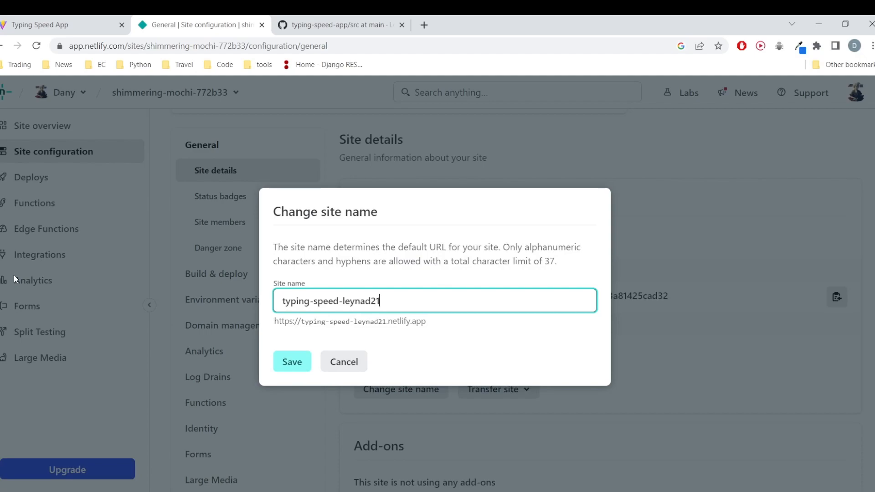
left_click(292, 362)
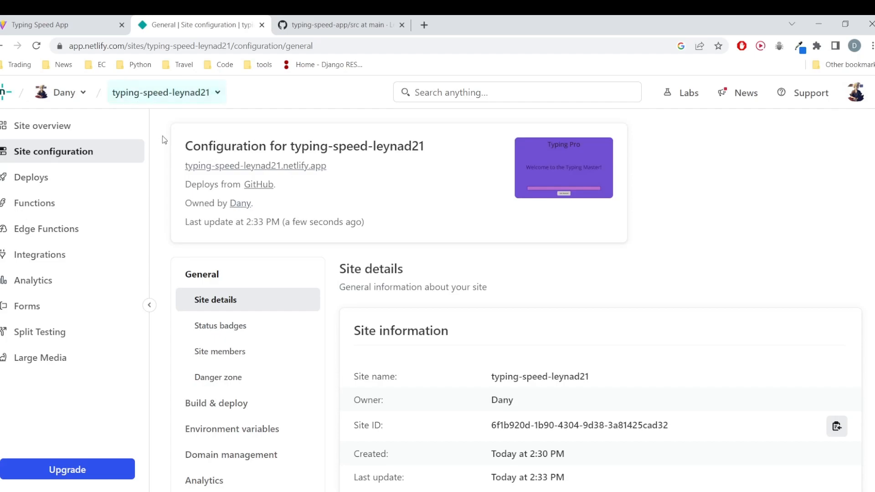
Open the renamed site at typing-speed-leynad21.netlify.app and check its URL in the browser.
left_click(257, 167)
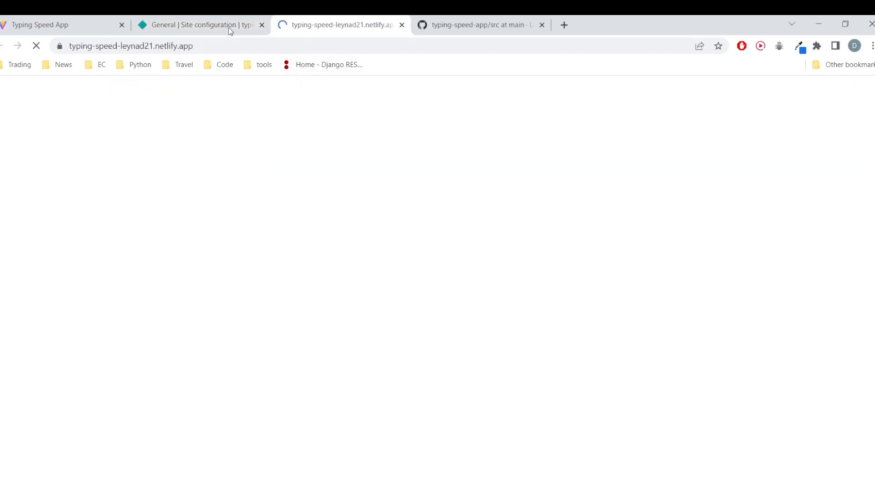
left_click_drag(109, 47, 82, 48)
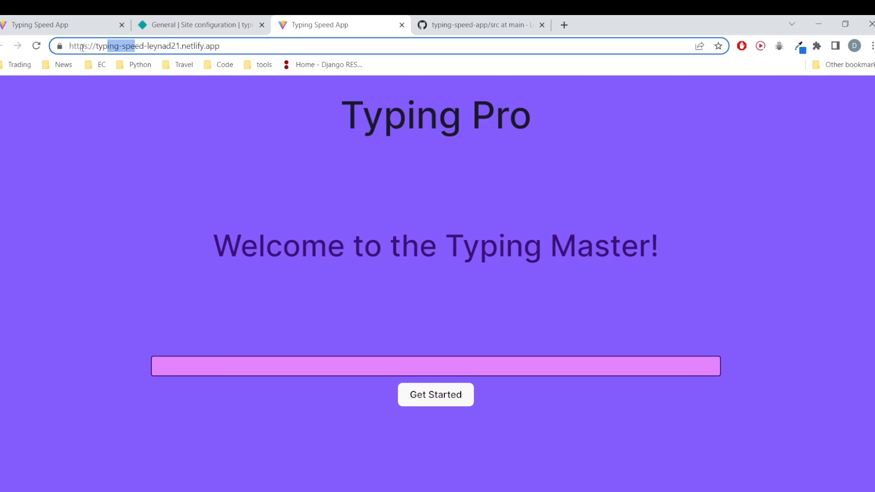
left_click(148, 44)
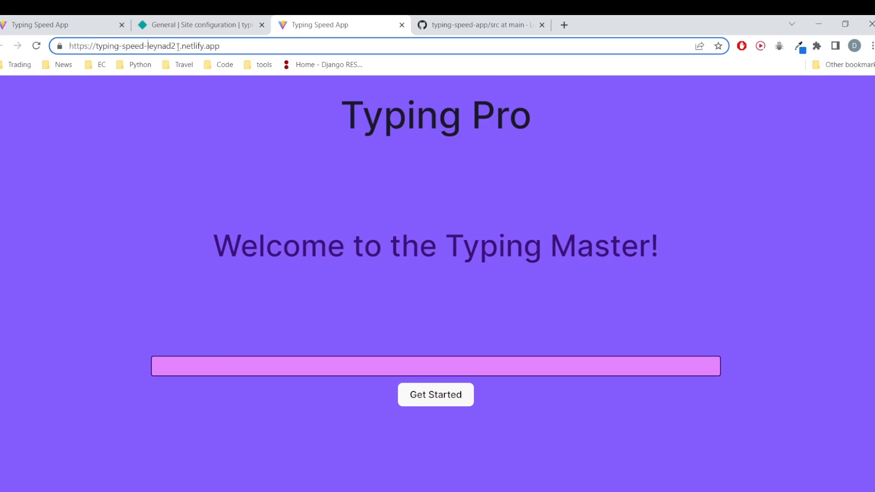